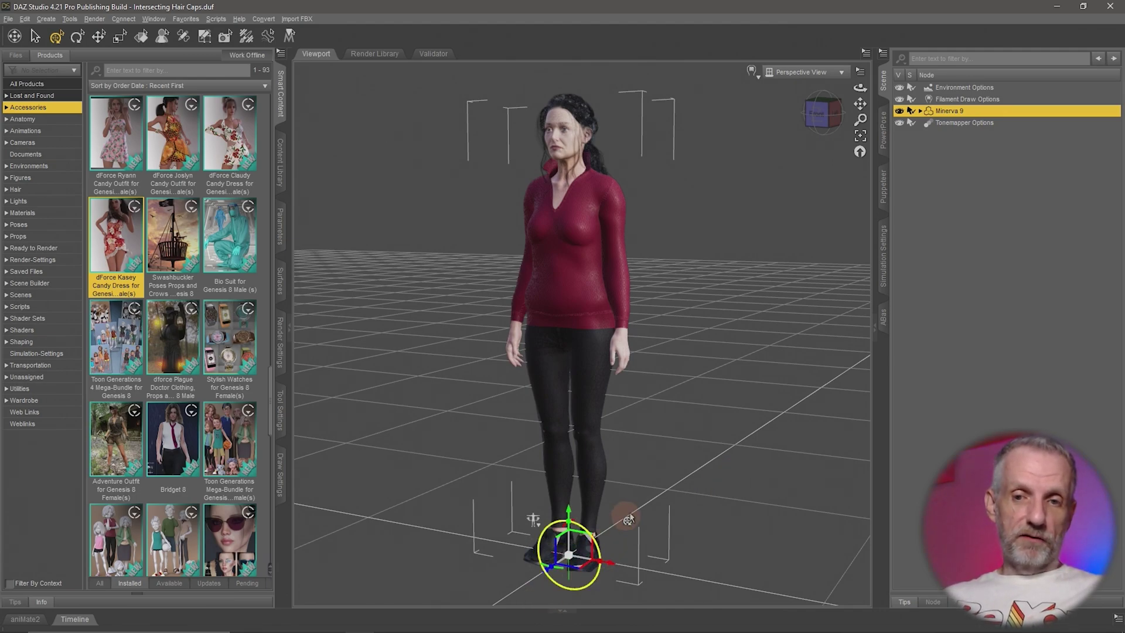
# Orbit around Minerva and select her Soft Curls Ponytail Genesis 9 B hair.
pyautogui.moveTo(728, 502); pyautogui.dragTo(706, 507, button='middle')
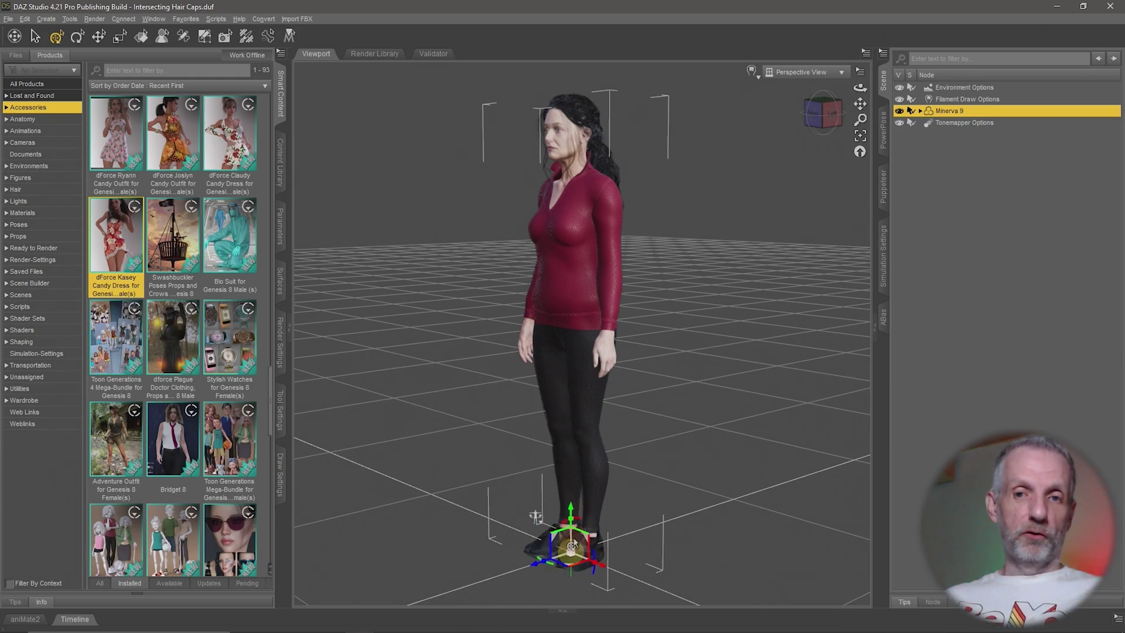
pyautogui.moveTo(580, 530); pyautogui.dragTo(607, 530, button='middle')
pyautogui.moveTo(533, 520); pyautogui.dragTo(580, 539)
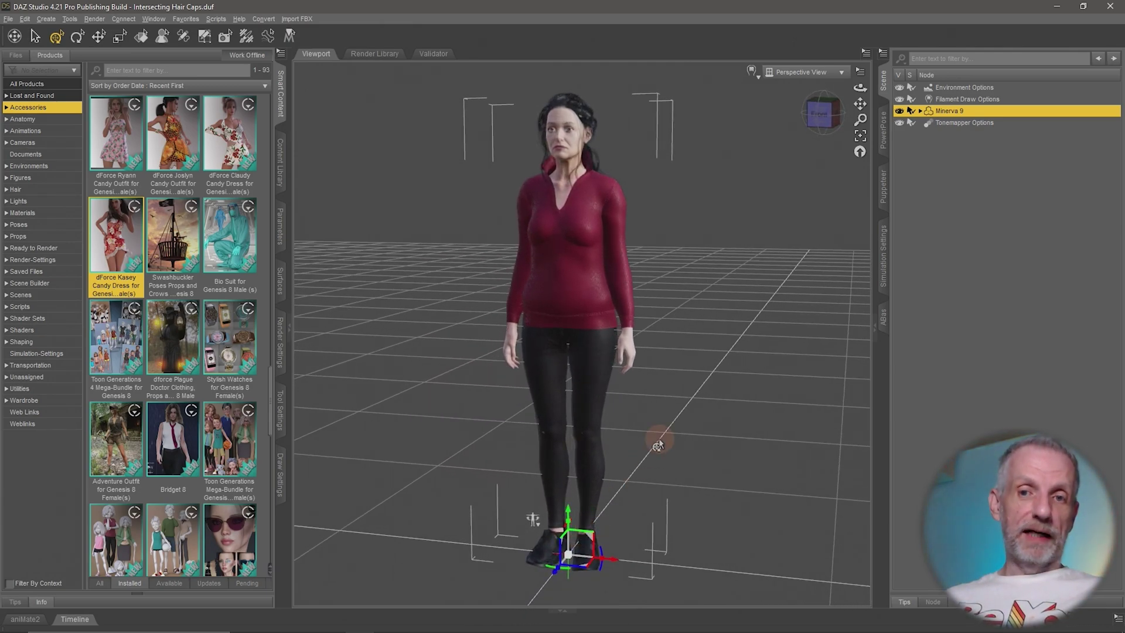
pyautogui.rightClick(585, 105)
pyautogui.click(610, 122)
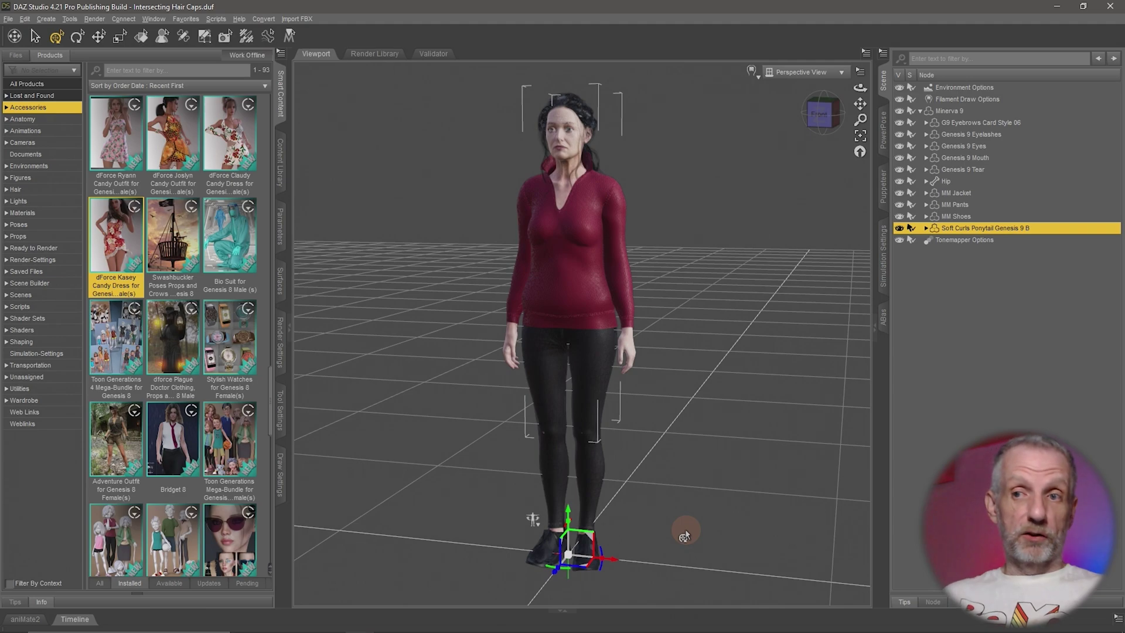
# Collapse Minerva 9 in the Scene pane and hide her from the viewport.
pyautogui.click(920, 111)
pyautogui.click(899, 111)
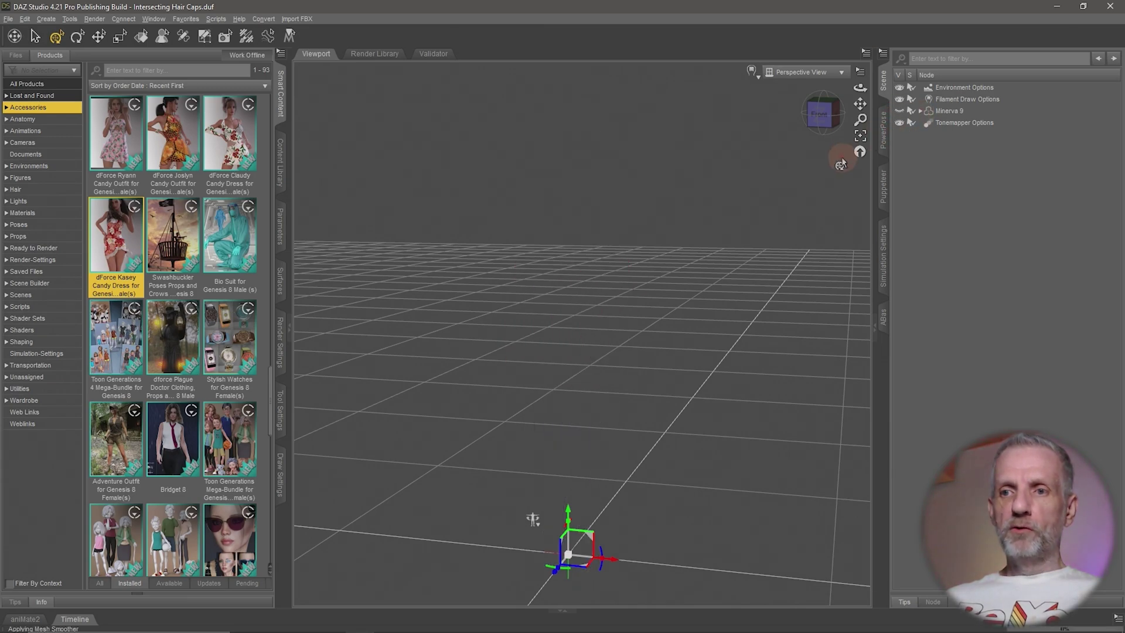
pyautogui.keyDown('alt'); pyautogui.moveTo(537, 255); pyautogui.dragTo(539, 267); pyautogui.keyUp('alt')
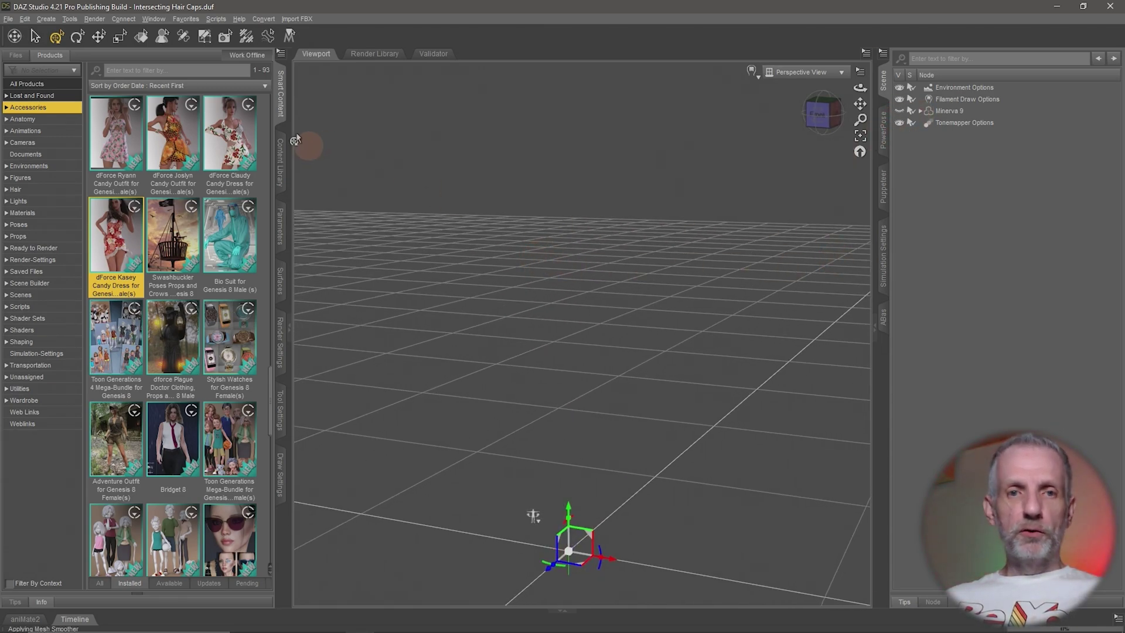
# Create a Sphere primitive, select it, and orbit to a near-horizon front view of it.
pyautogui.click(47, 18)
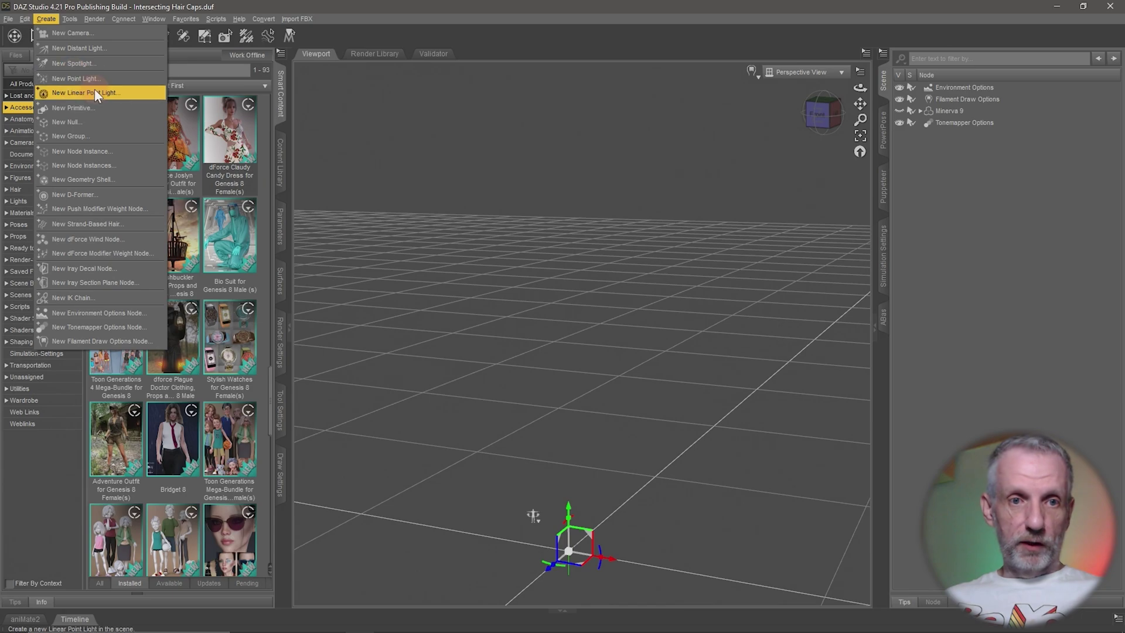
pyautogui.click(103, 107)
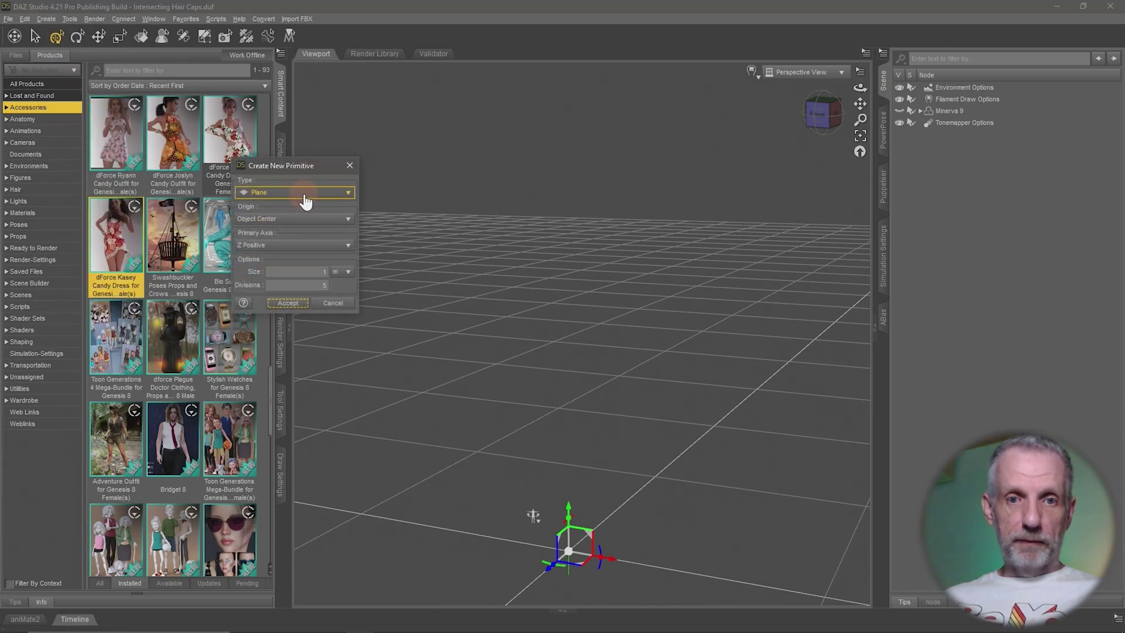
pyautogui.click(300, 193)
pyautogui.click(305, 183)
pyautogui.click(291, 317)
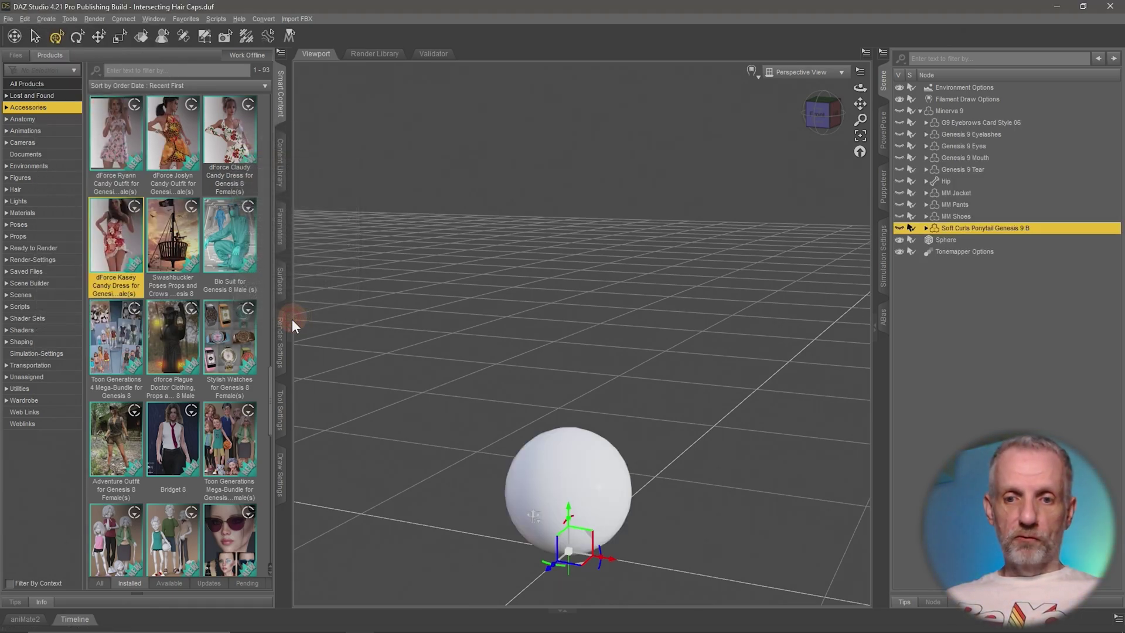
pyautogui.click(627, 482)
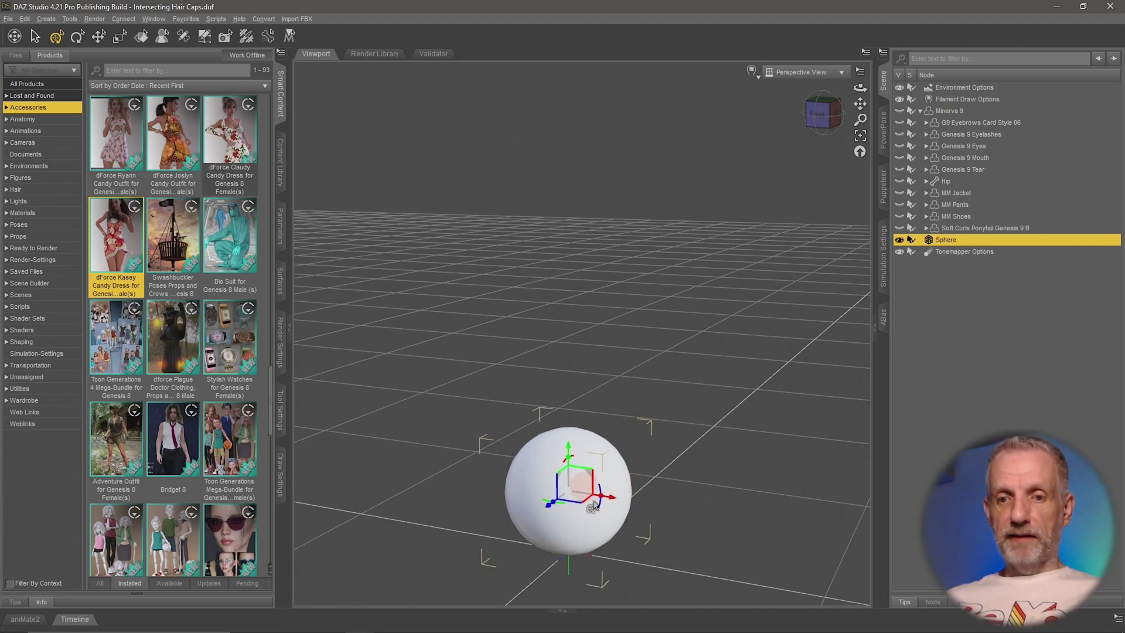
pyautogui.moveTo(680, 517); pyautogui.dragTo(680, 518, button='middle')
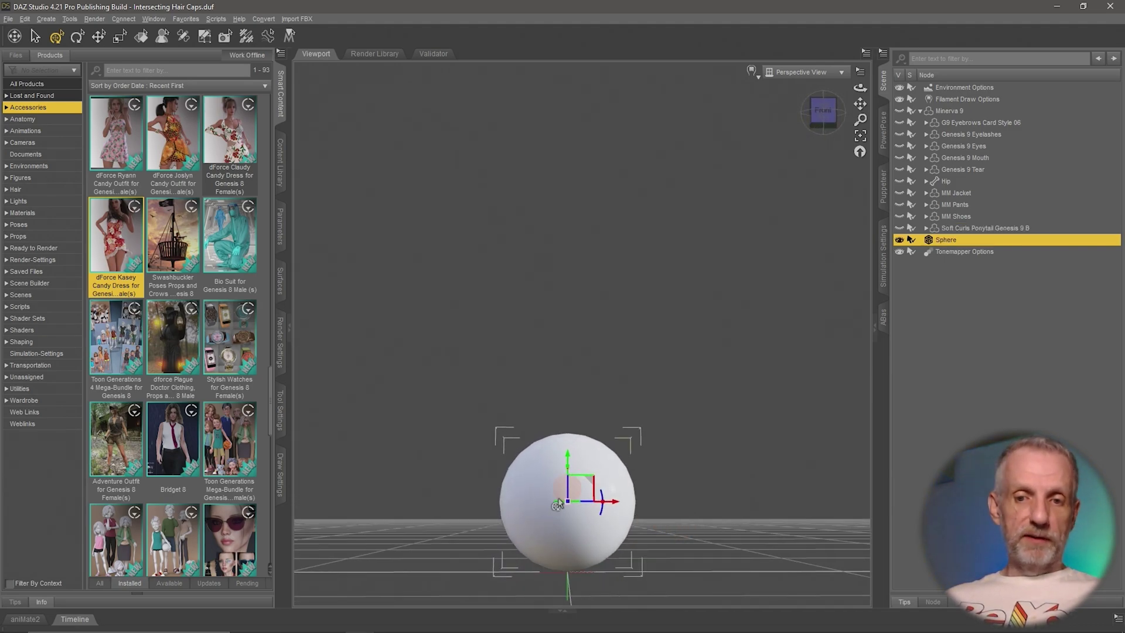
pyautogui.moveTo(687, 464); pyautogui.dragTo(654, 469, button='middle')
pyautogui.keyDown('alt'); pyautogui.moveTo(652, 476); pyautogui.dragTo(606, 461); pyautogui.keyUp('alt')
# Frame the sphere and switch to the Joint Editor tool to edit its pivot.
pyautogui.hotkey('ctrl', 'f')
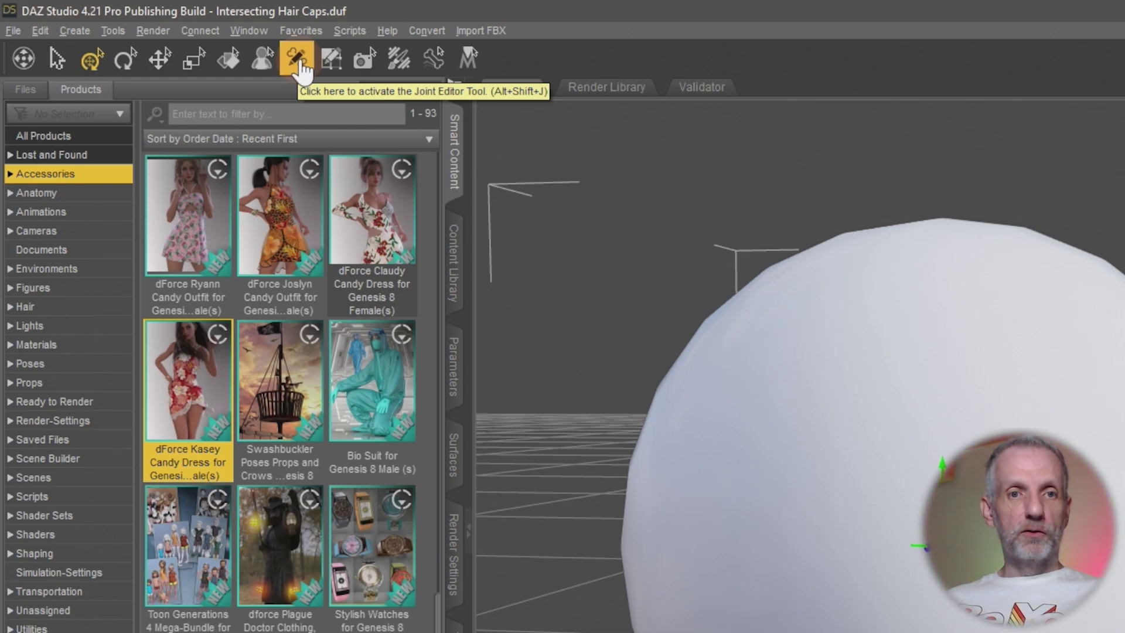
pyautogui.click(119, 29)
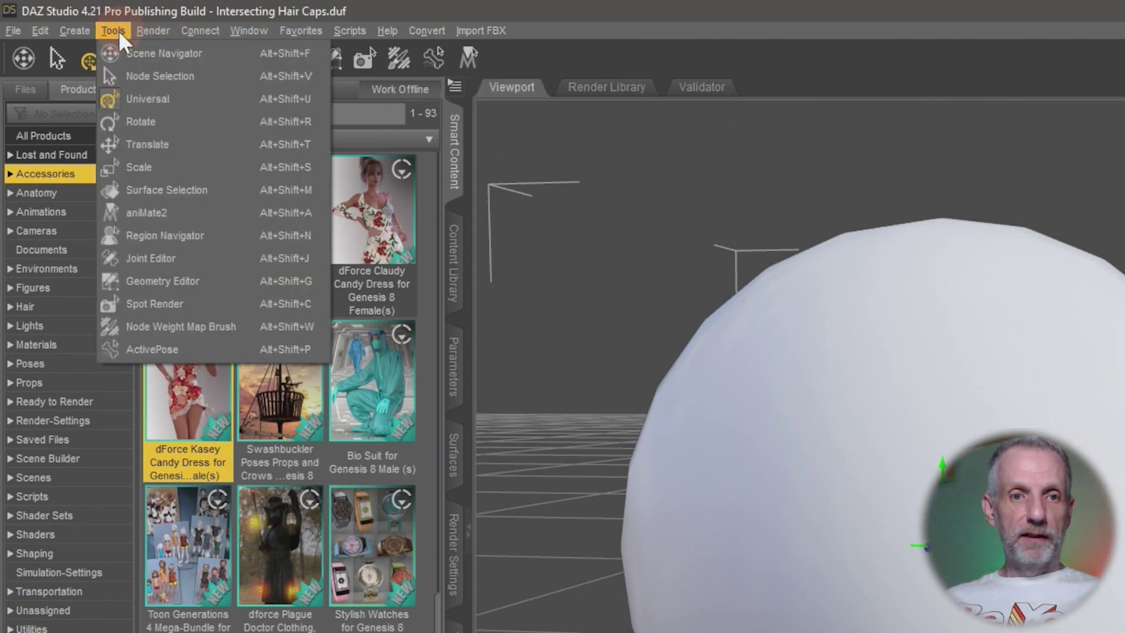
pyautogui.click(205, 253)
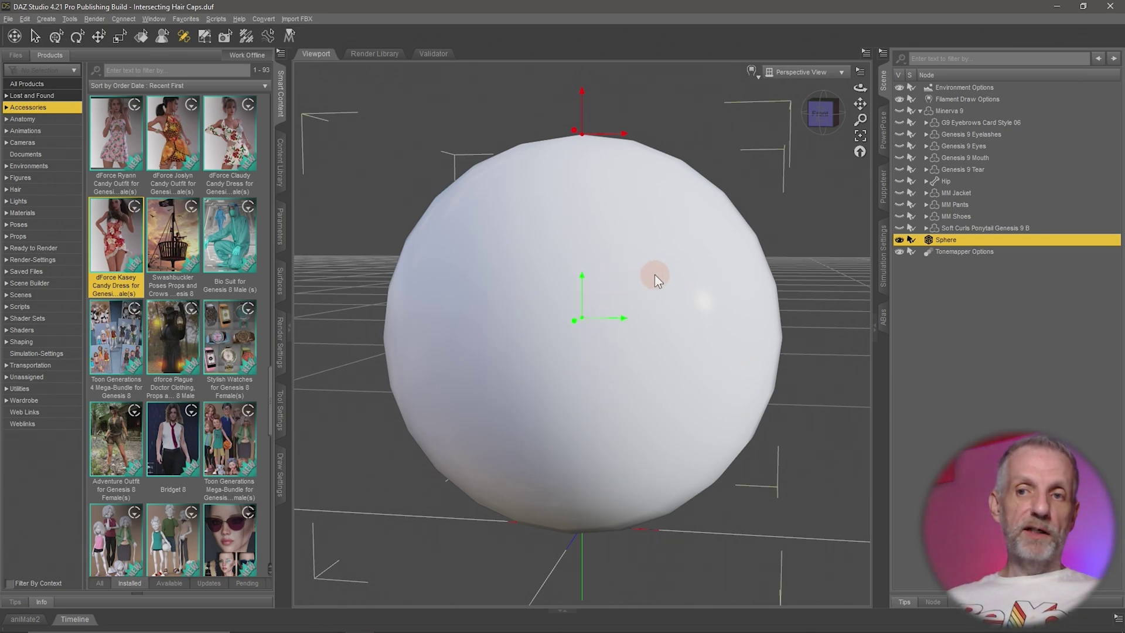
# In Front View, drag the sphere's pivot down to its base, then return to Perspective View.
pyautogui.click(838, 73)
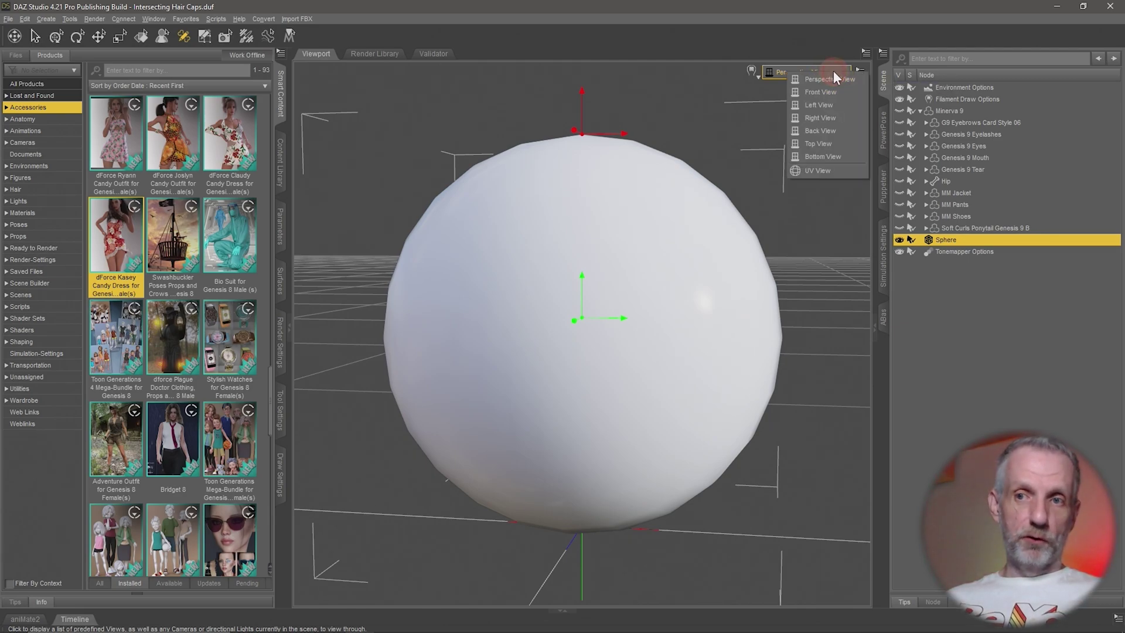
pyautogui.click(835, 94)
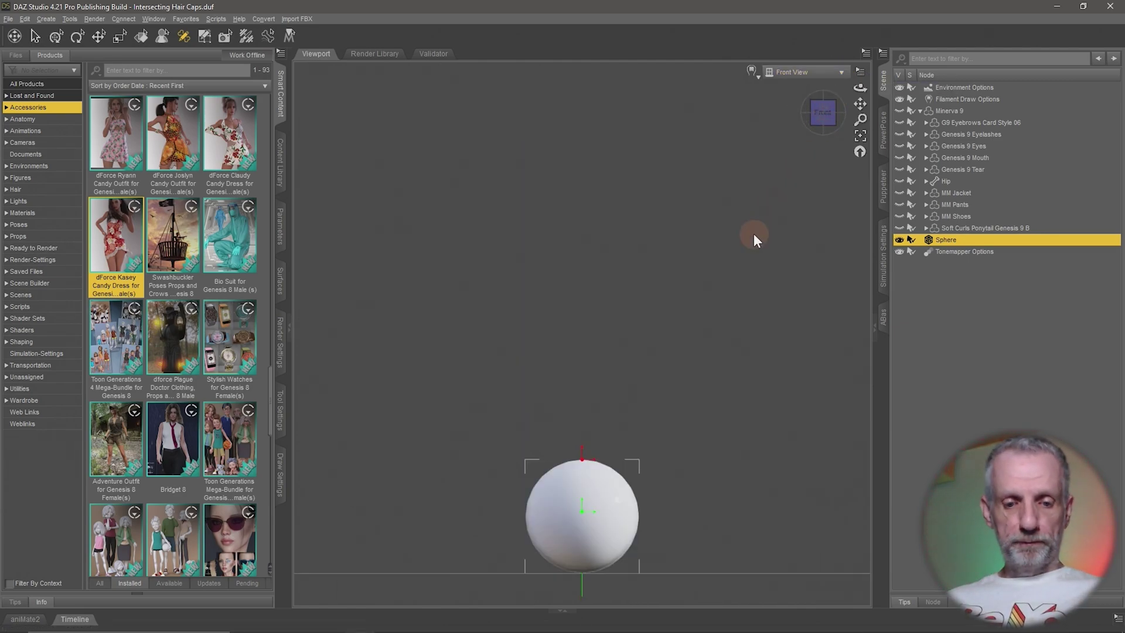
pyautogui.press('f')
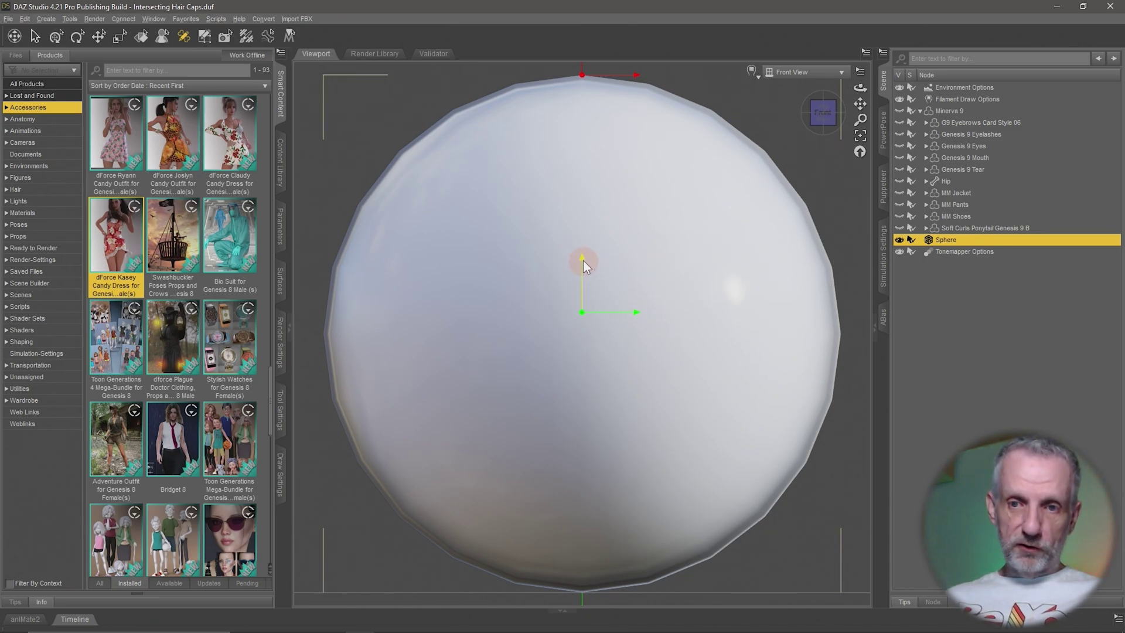
pyautogui.moveTo(583, 259); pyautogui.dragTo(620, 456)
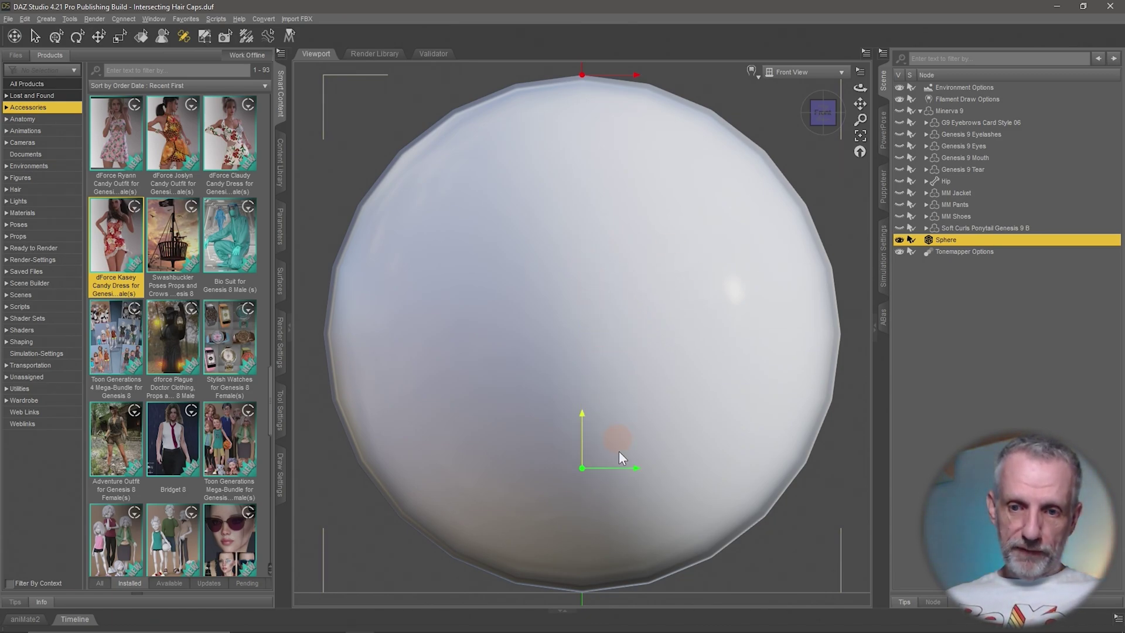
pyautogui.moveTo(625, 524); pyautogui.dragTo(621, 540)
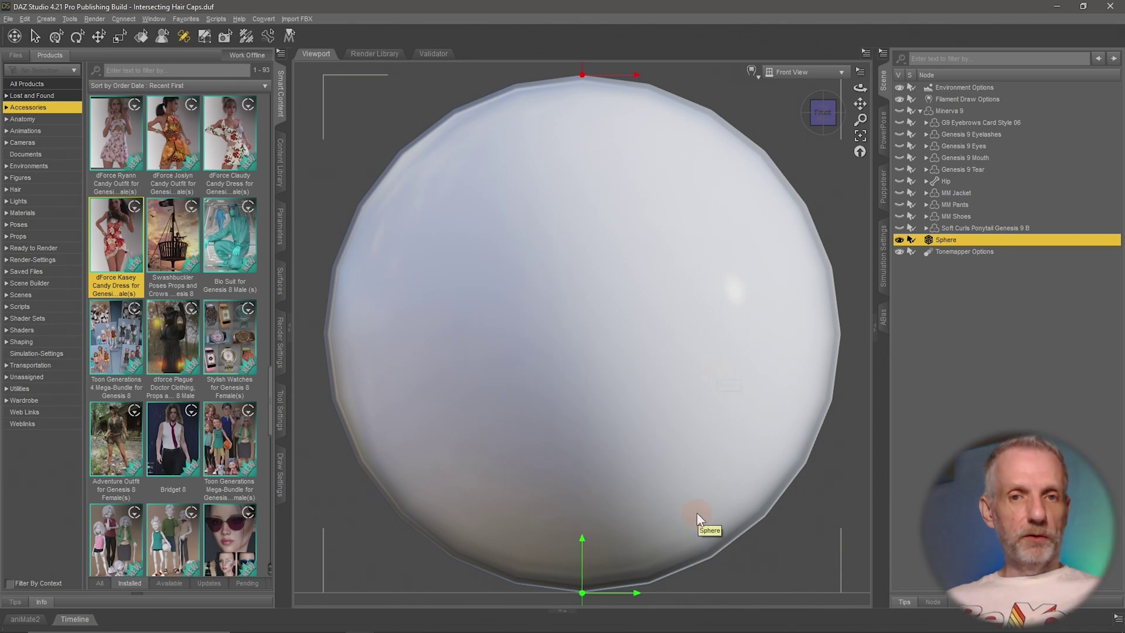
pyautogui.click(804, 72)
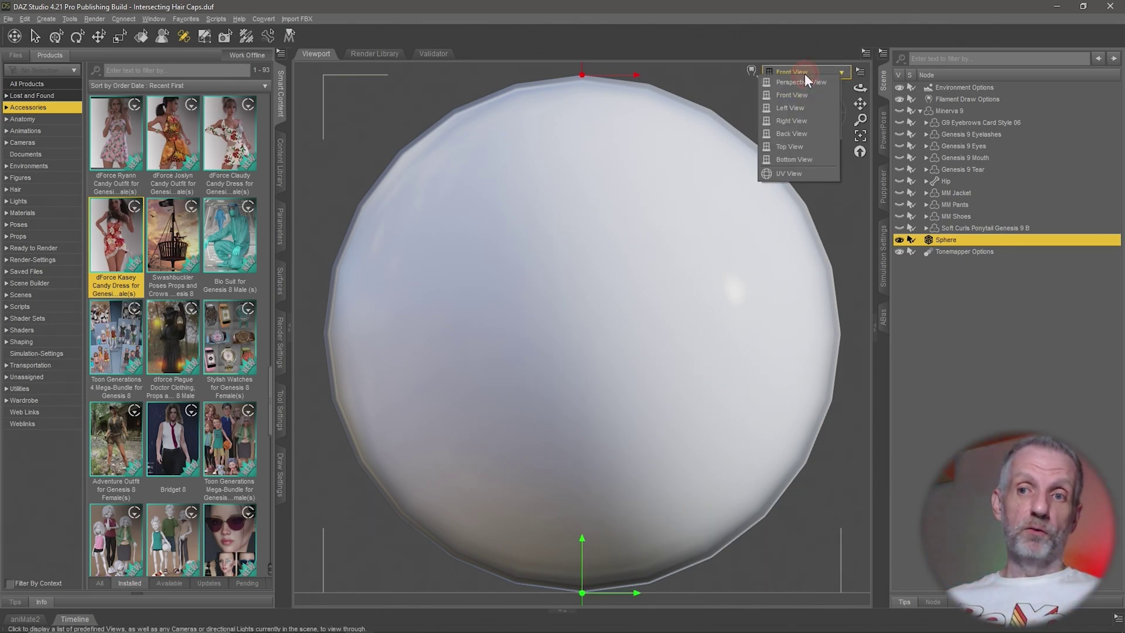
pyautogui.click(800, 91)
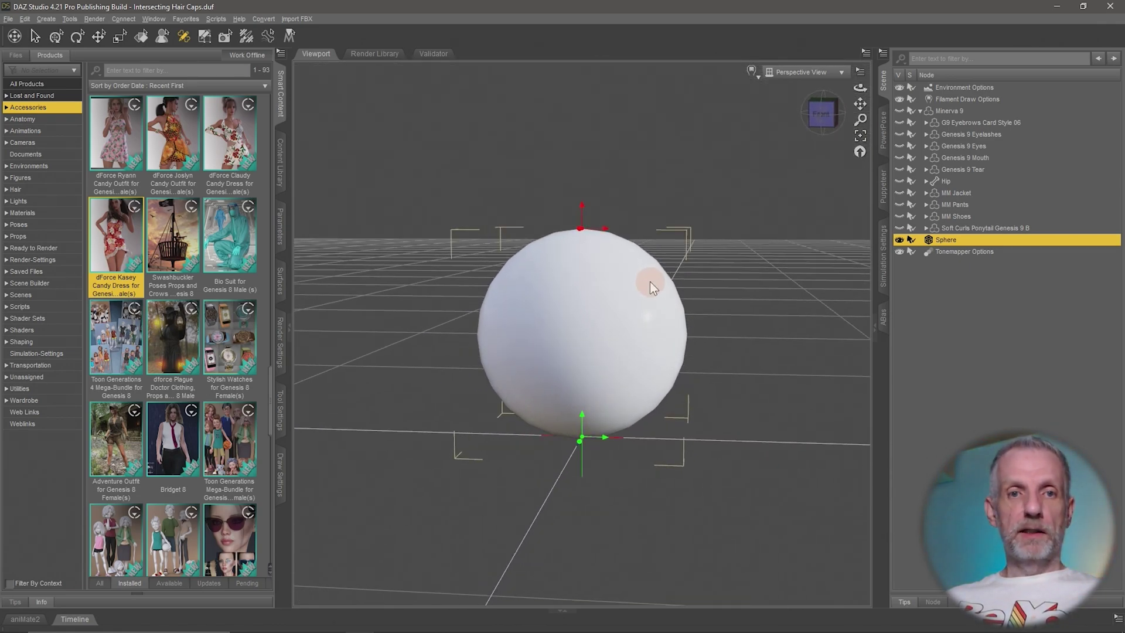
# With the Universal Tool, test-rotate the sphere on its base pivot, undo, then move it back-left.
pyautogui.click(60, 42)
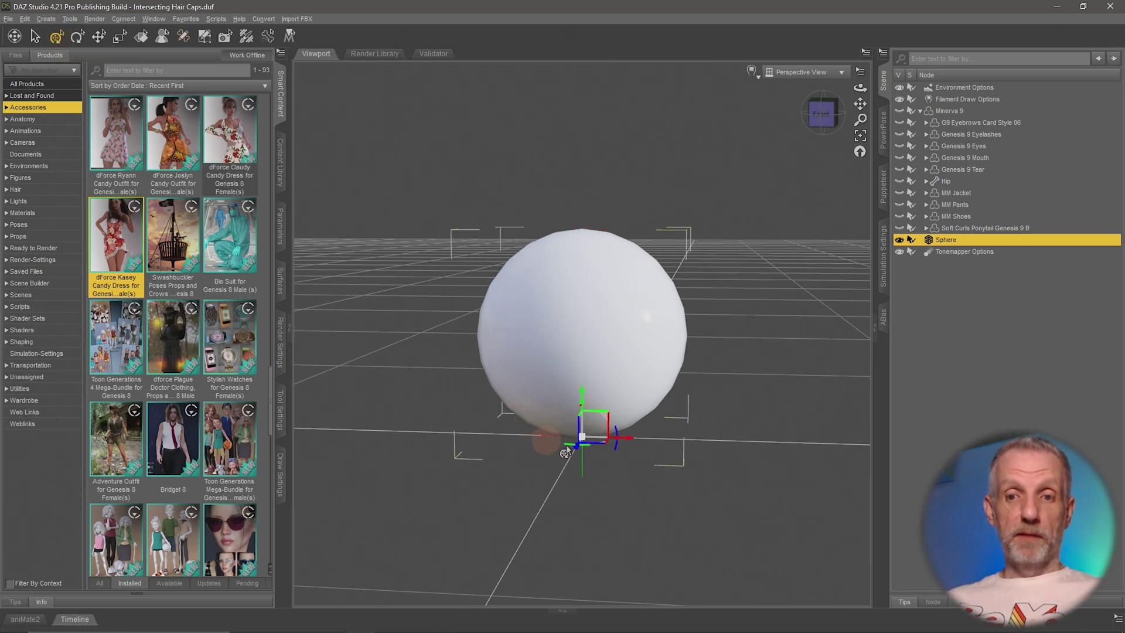
pyautogui.moveTo(676, 354)
pyautogui.mouseDown(button='middle')
pyautogui.moveTo(620, 352)
pyautogui.moveTo(677, 353)
pyautogui.mouseUp(button='middle')
pyautogui.moveTo(592, 401)
pyautogui.mouseDown()
pyautogui.moveTo(566, 402)
pyautogui.moveTo(618, 400)
pyautogui.moveTo(557, 407)
pyautogui.moveTo(613, 396)
pyautogui.moveTo(580, 396)
pyautogui.moveTo(608, 388)
pyautogui.moveTo(600, 392)
pyautogui.mouseUp()
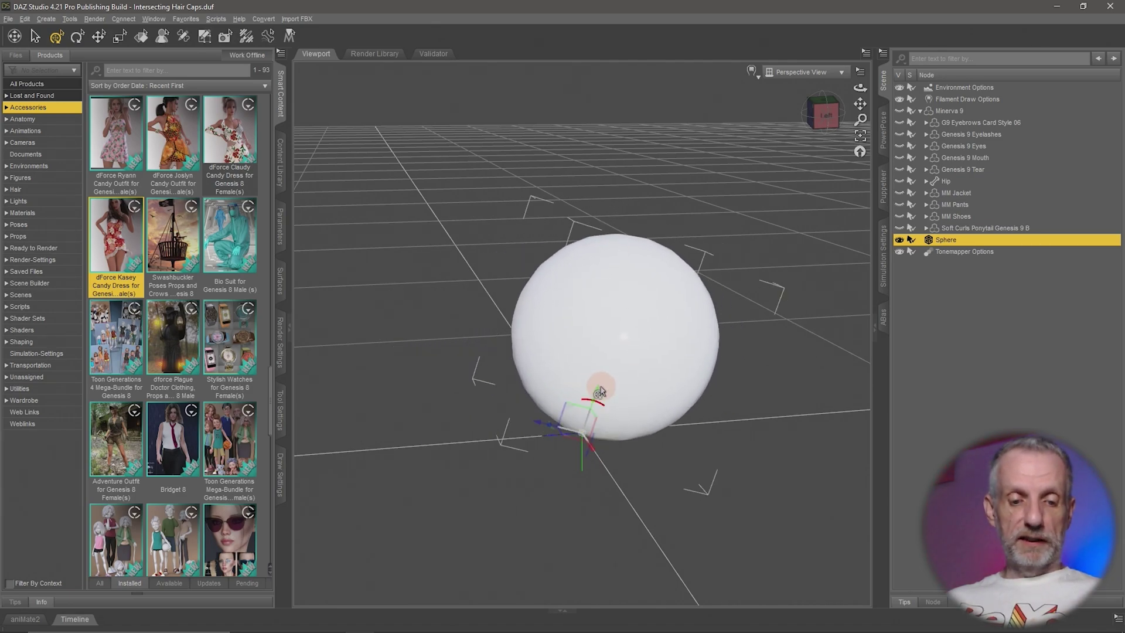
pyautogui.hotkey('ctrl', 'z')
pyautogui.hotkey('ctrl', 'z')
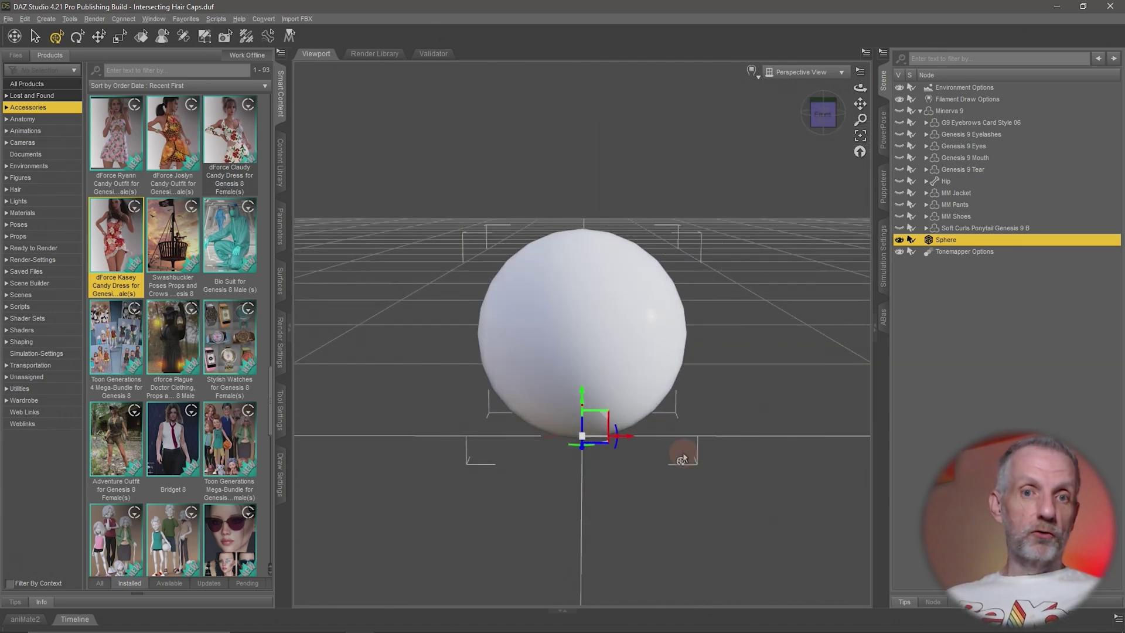
pyautogui.keyDown('ctrl'); pyautogui.keyDown('alt'); pyautogui.moveTo(683, 459); pyautogui.dragTo(503, 248); pyautogui.keyUp('alt'); pyautogui.keyUp('ctrl')
pyautogui.keyDown('ctrl'); pyautogui.keyDown('alt'); pyautogui.moveTo(610, 346); pyautogui.dragTo(583, 332); pyautogui.keyUp('alt'); pyautogui.keyUp('ctrl')
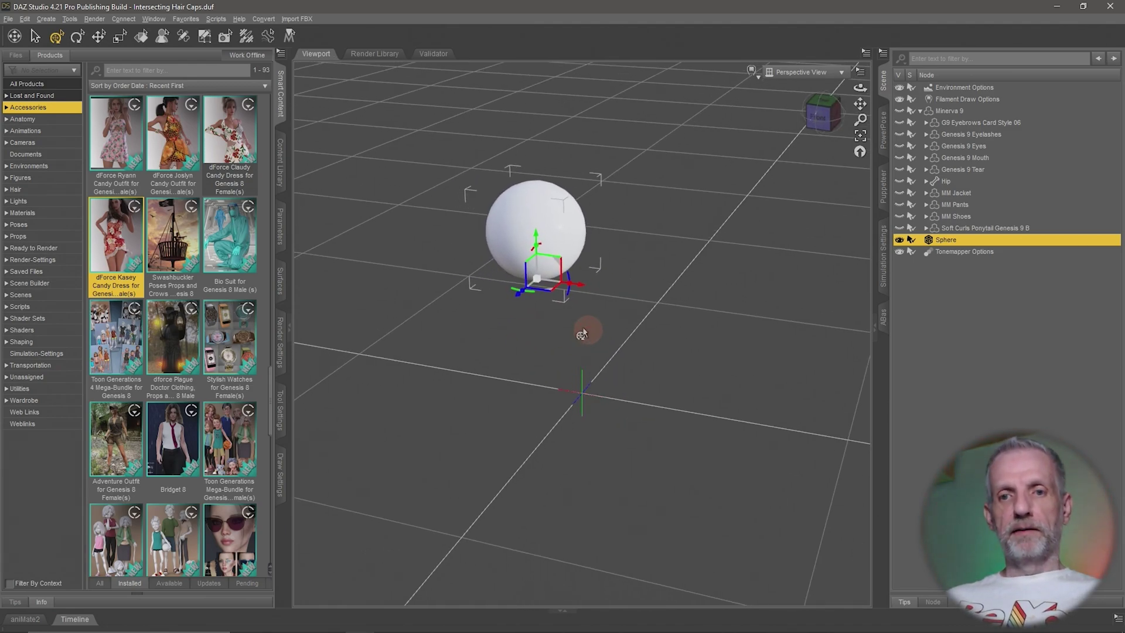
# Duplicate the sphere and move Sphere (2) forward and right, apart from the original.
pyautogui.click(27, 18)
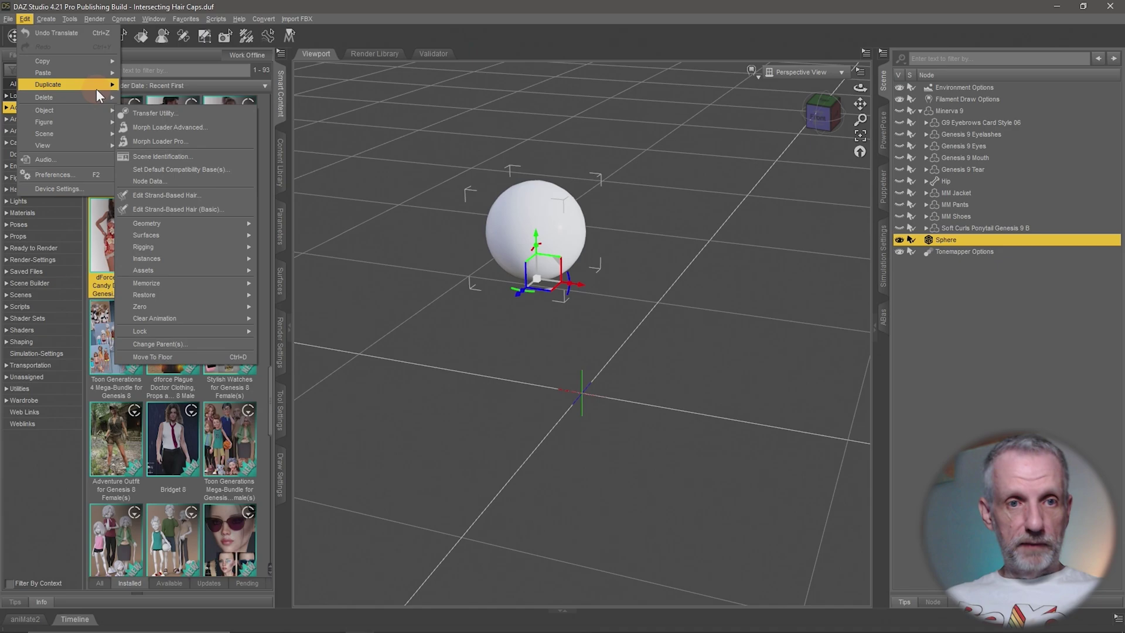
pyautogui.moveTo(96, 86)
pyautogui.click(160, 86)
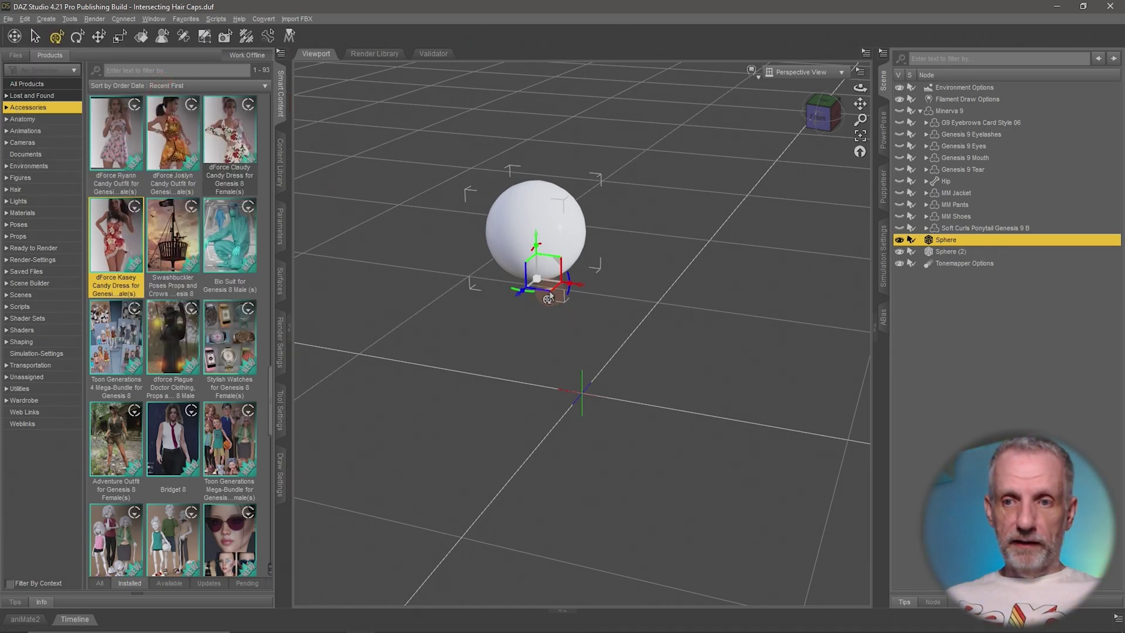
pyautogui.click(952, 251)
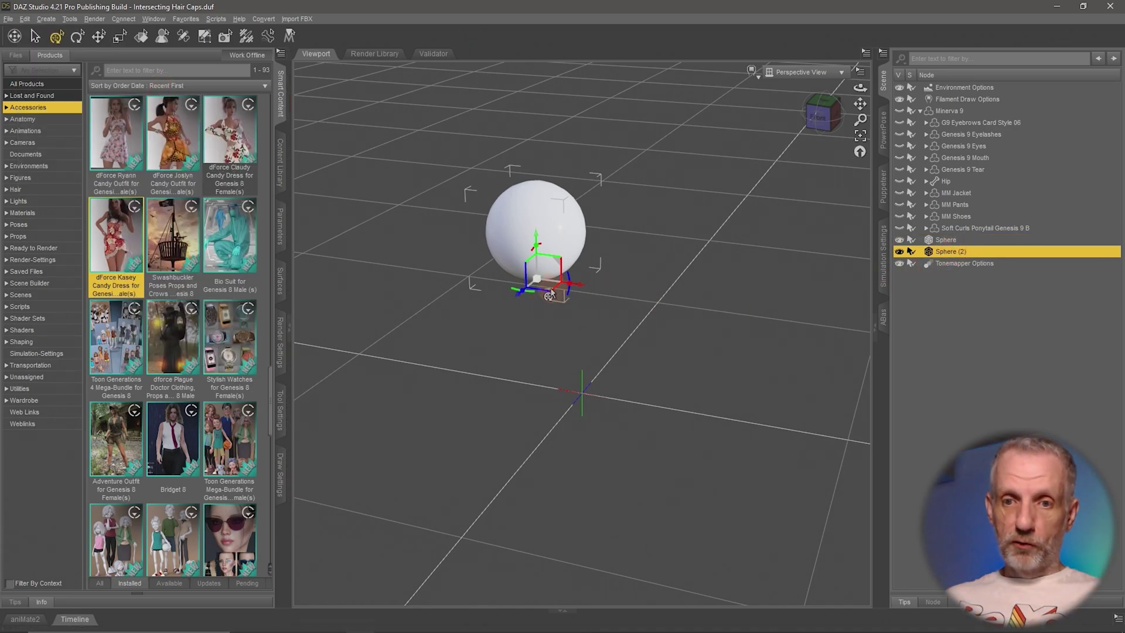
pyautogui.moveTo(554, 290); pyautogui.dragTo(779, 559)
# Select both Sphere and Sphere (2) together in the Scene pane.
pyautogui.moveTo(700, 436)
pyautogui.mouseDown(button='middle')
pyautogui.moveTo(708, 449)
pyautogui.moveTo(694, 427)
pyautogui.mouseUp(button='middle')
pyautogui.scroll(-3, 708, 447)
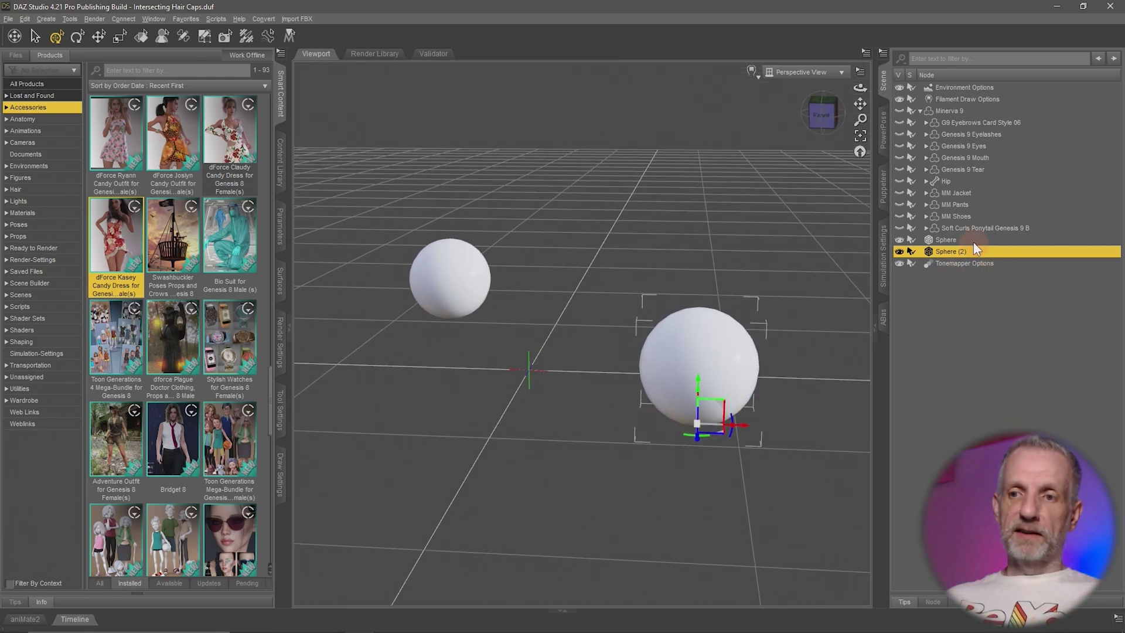
pyautogui.keyDown('ctrl'); pyautogui.click(973, 240); pyautogui.keyUp('ctrl')
# Accept the new group of both spheres and orbit around to inspect the Group node.
pyautogui.click(183, 36)
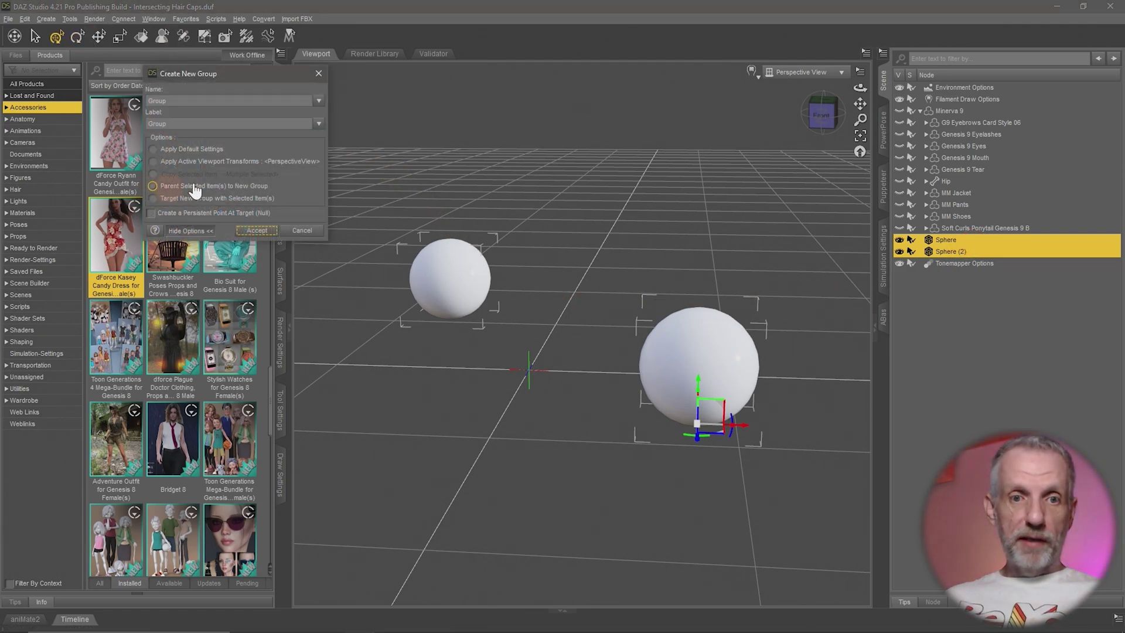
pyautogui.click(265, 235)
pyautogui.moveTo(480, 395); pyautogui.dragTo(481, 394, button='middle')
pyautogui.keyDown('alt'); pyautogui.moveTo(480, 394); pyautogui.dragTo(481, 393); pyautogui.keyUp('alt')
pyautogui.keyDown('alt'); pyautogui.moveTo(490, 346); pyautogui.dragTo(490, 356); pyautogui.keyUp('alt')
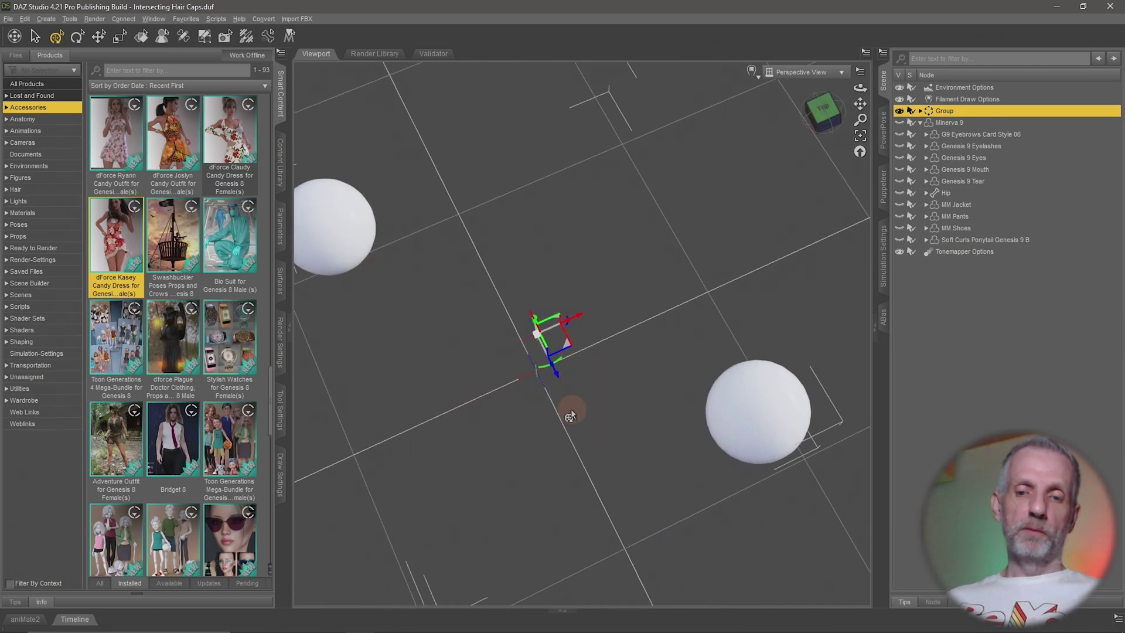
pyautogui.keyDown('alt'); pyautogui.moveTo(571, 409); pyautogui.dragTo(535, 416); pyautogui.keyUp('alt')
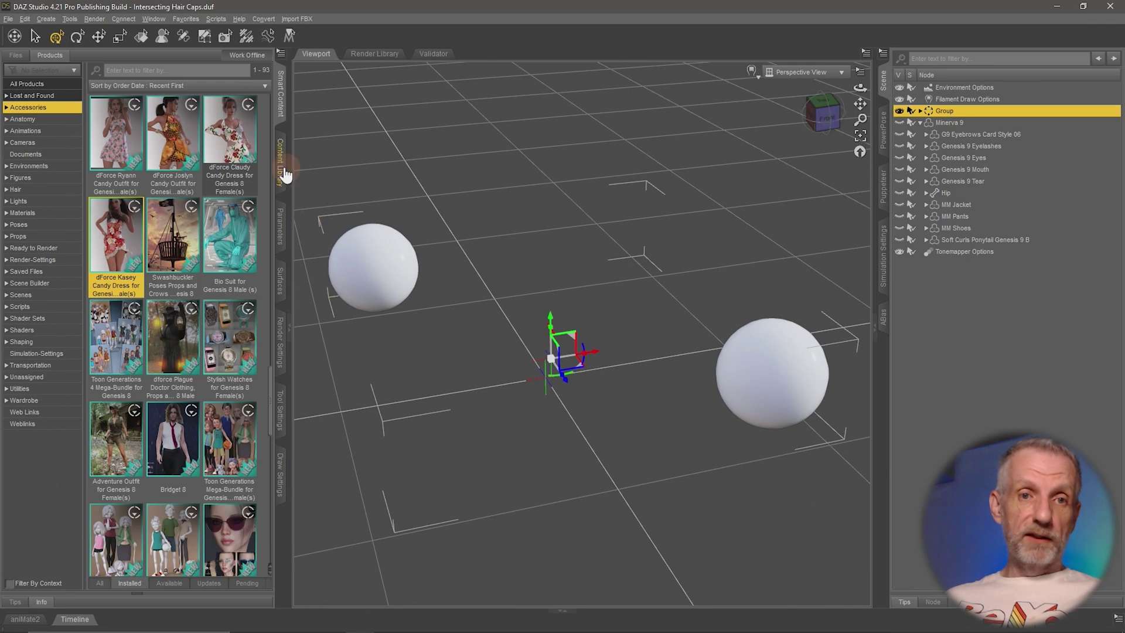
# Using the Joint Editor in Right View, set the Group's pivot at the right sphere's base.
pyautogui.click(183, 41)
pyautogui.keyDown('alt'); pyautogui.moveTo(452, 281); pyautogui.dragTo(592, 326); pyautogui.keyUp('alt')
pyautogui.click(803, 72)
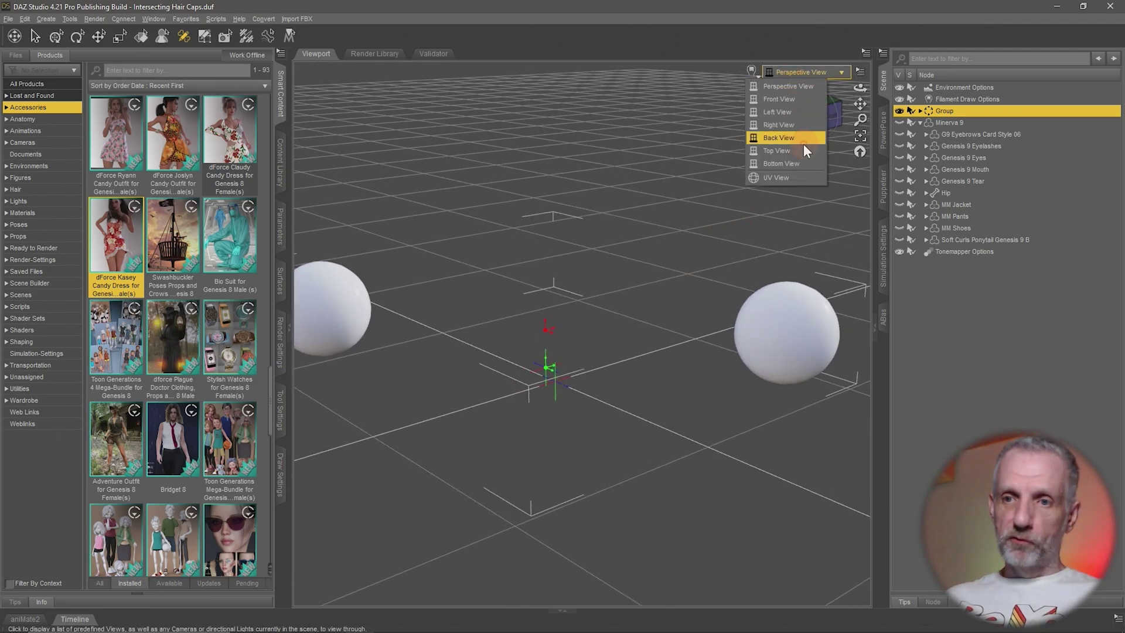
pyautogui.click(806, 121)
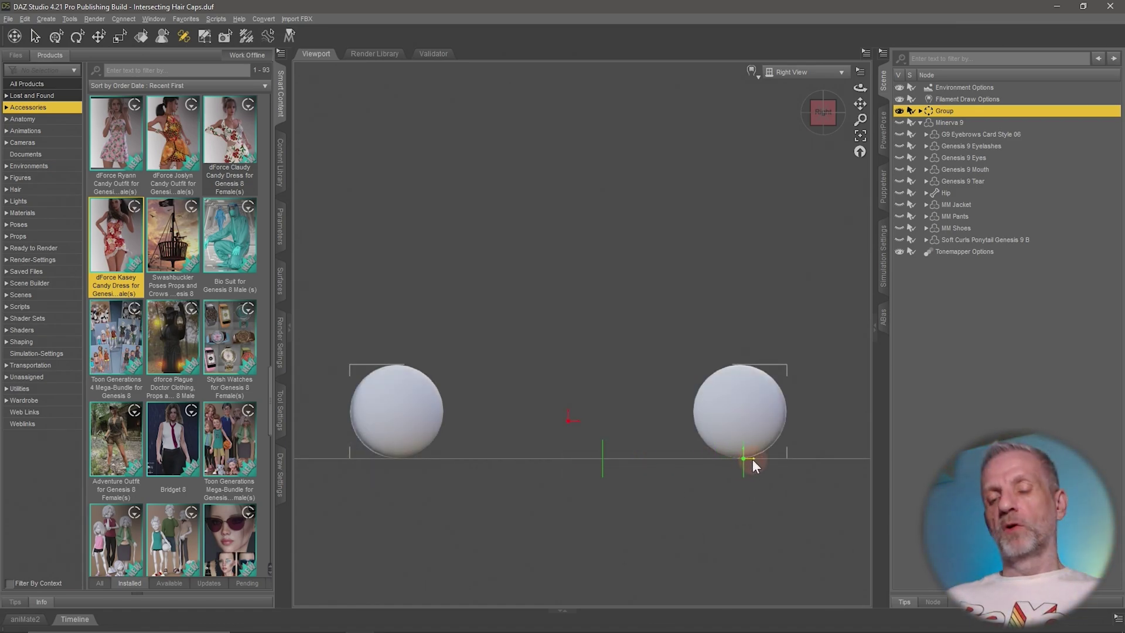
pyautogui.click(59, 40)
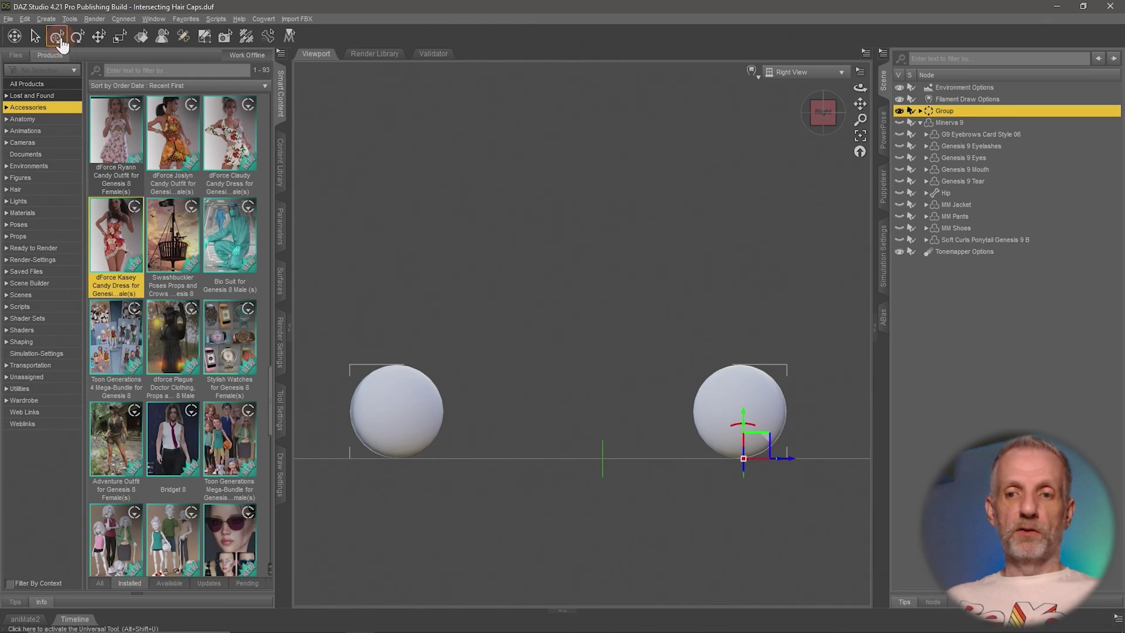
pyautogui.click(821, 73)
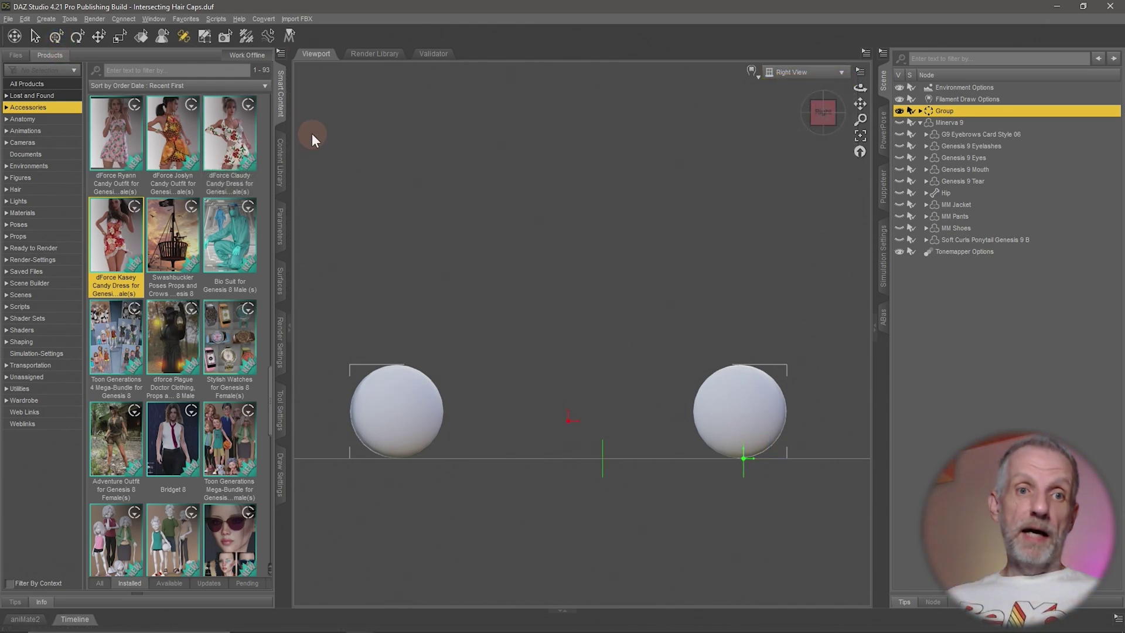
pyautogui.click(56, 36)
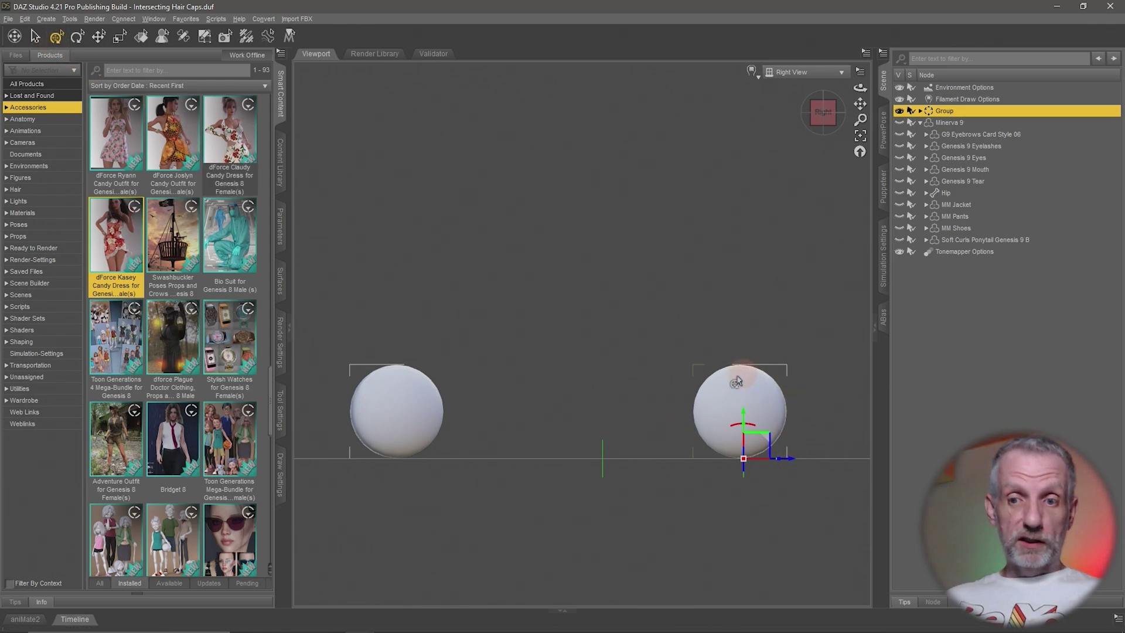
# Inspect the Group's pivot from Front View, framing and panning to show both spheres.
pyautogui.click(800, 73)
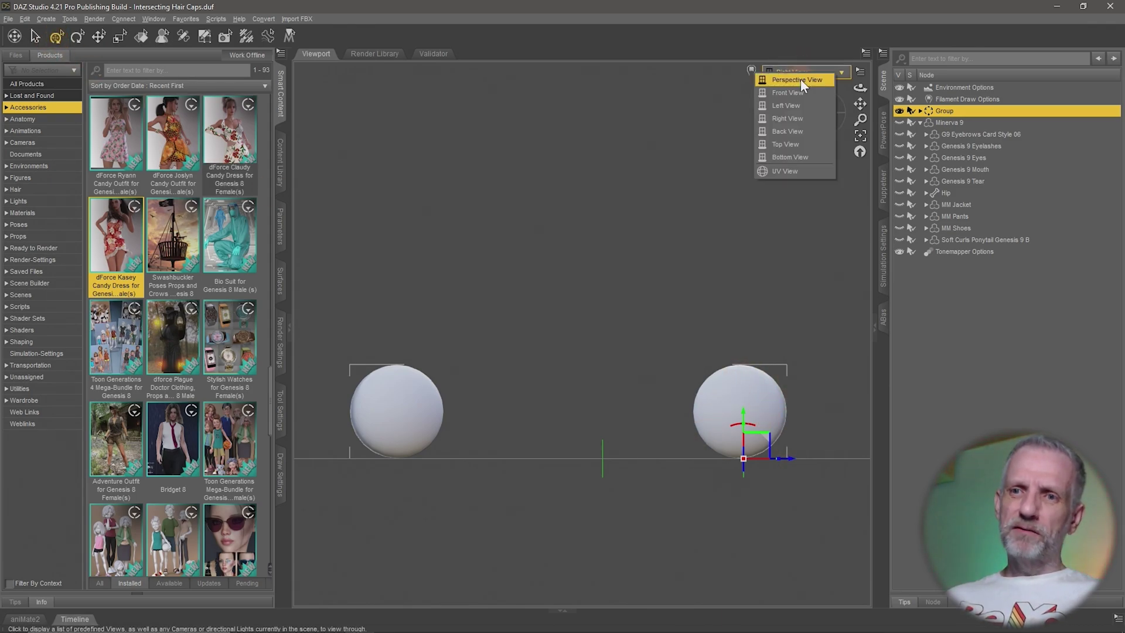
pyautogui.click(800, 78)
pyautogui.moveTo(671, 272); pyautogui.dragTo(678, 269, button='middle')
pyautogui.moveTo(678, 270)
pyautogui.keyDown('alt'); pyautogui.mouseDown()
pyautogui.moveTo(660, 259)
pyautogui.moveTo(671, 267)
pyautogui.mouseUp(); pyautogui.keyUp('alt')
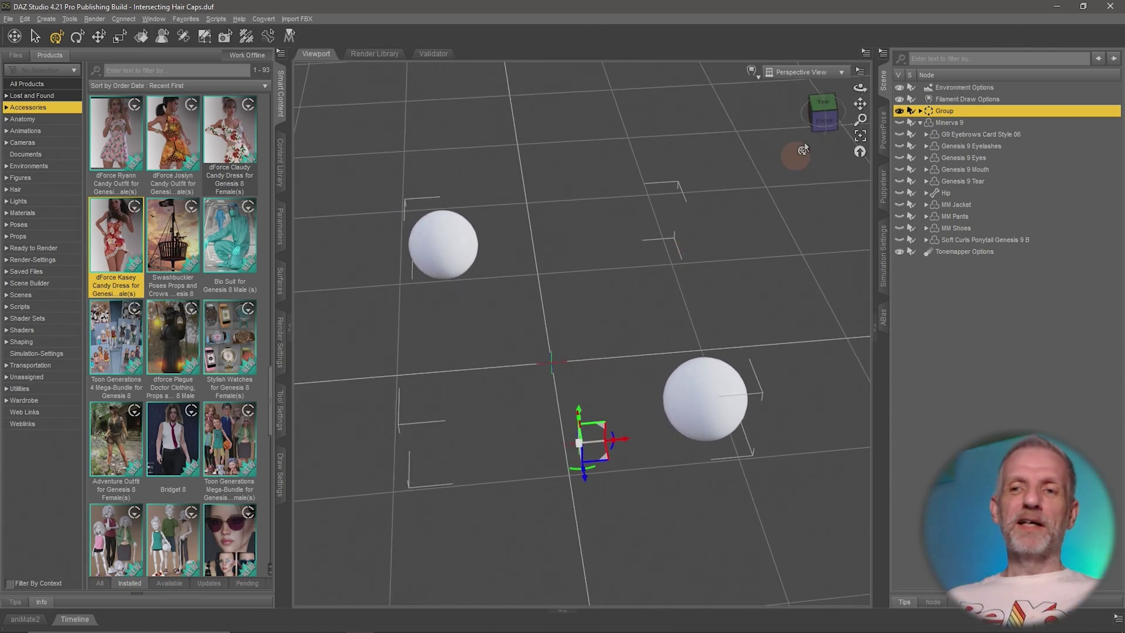
pyautogui.click(810, 83)
pyautogui.click(799, 93)
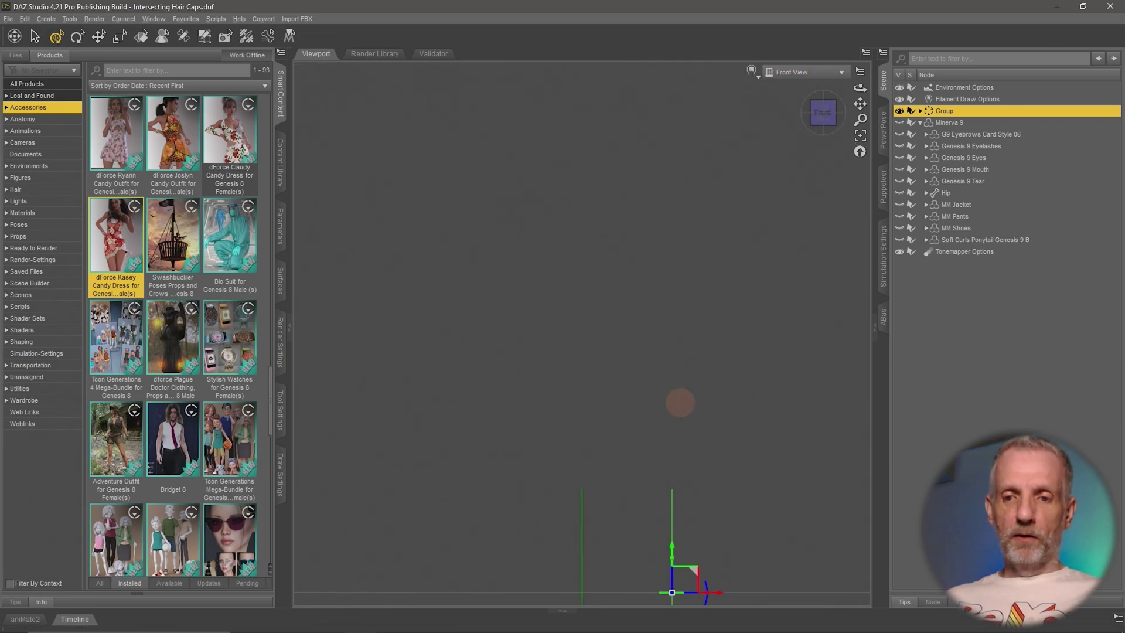
pyautogui.hotkey('ctrl', 'f')
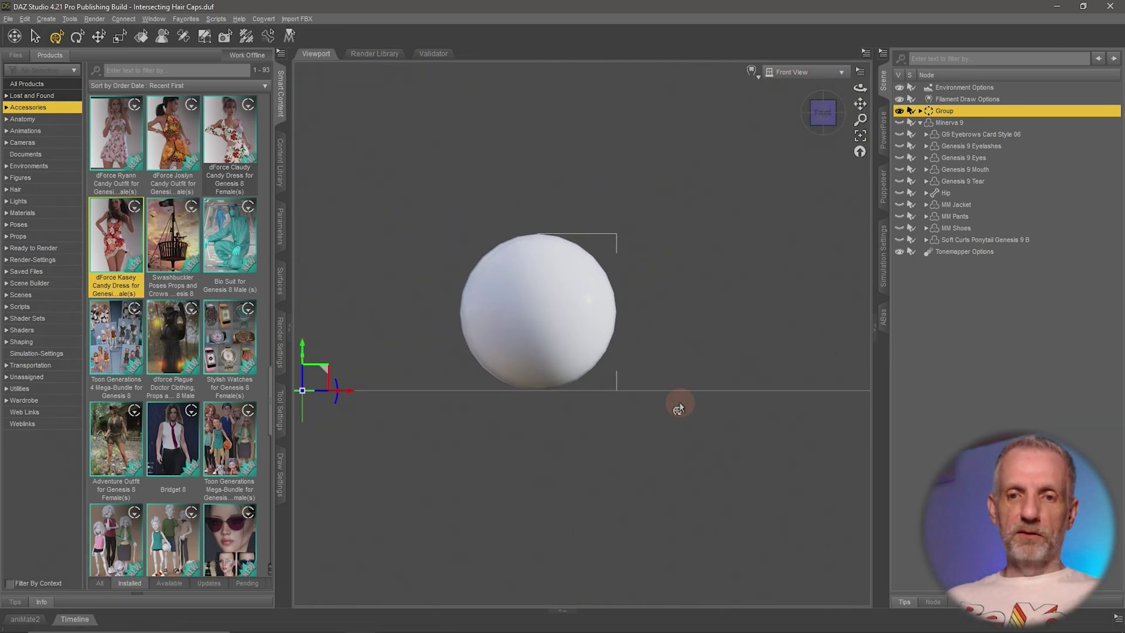
pyautogui.scroll(-3, 679, 405)
pyautogui.moveTo(593, 375); pyautogui.dragTo(677, 400, button='middle')
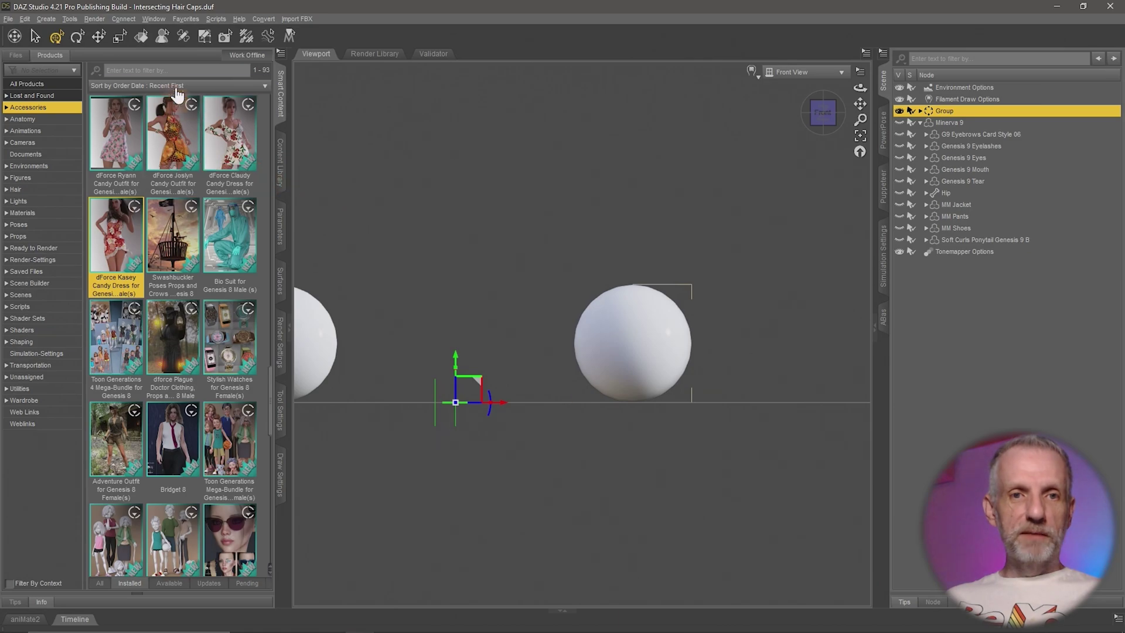
pyautogui.click(181, 38)
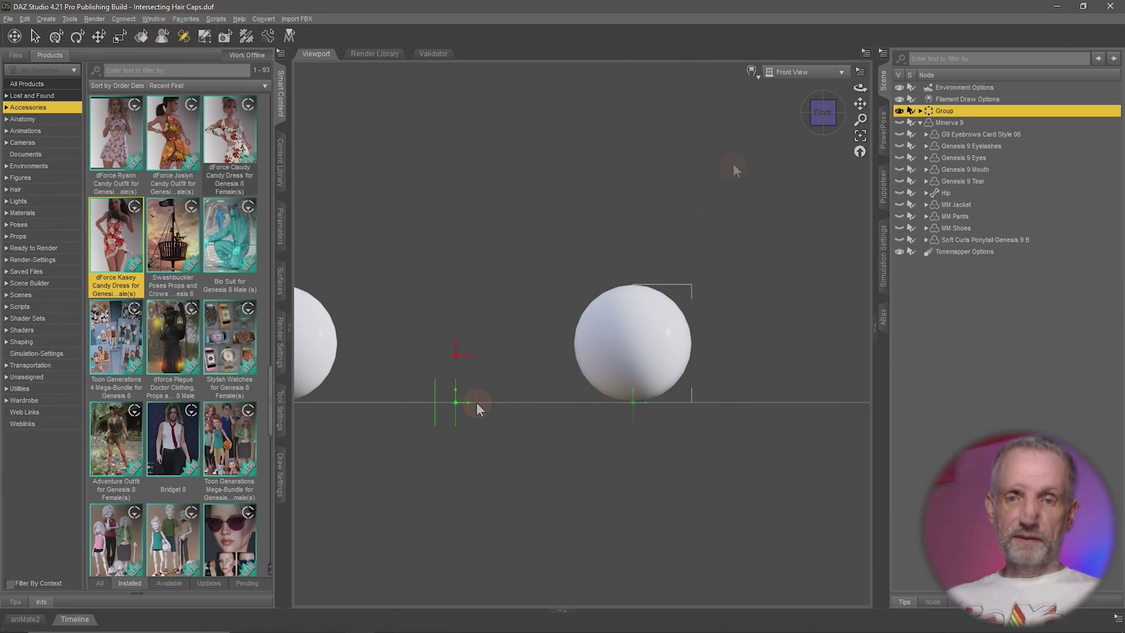
# Back in Perspective View, rotate the Group about 53° around its new pivot.
pyautogui.click(825, 75)
pyautogui.click(827, 82)
pyautogui.moveTo(729, 208); pyautogui.dragTo(726, 211, button='middle')
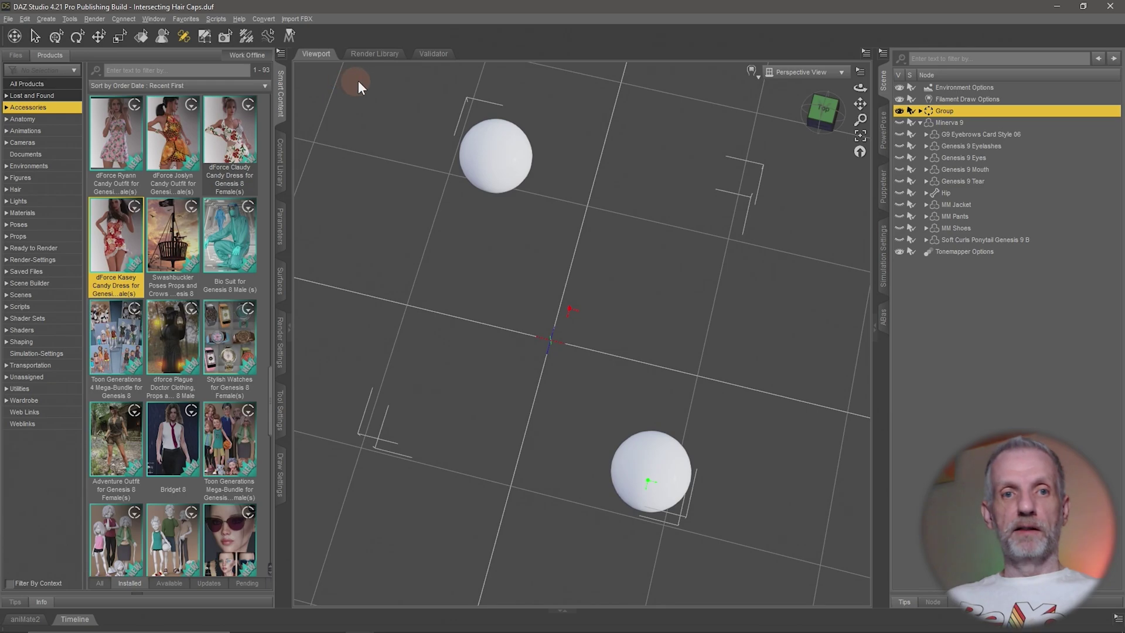
pyautogui.click(57, 37)
pyautogui.moveTo(494, 354); pyautogui.dragTo(495, 366)
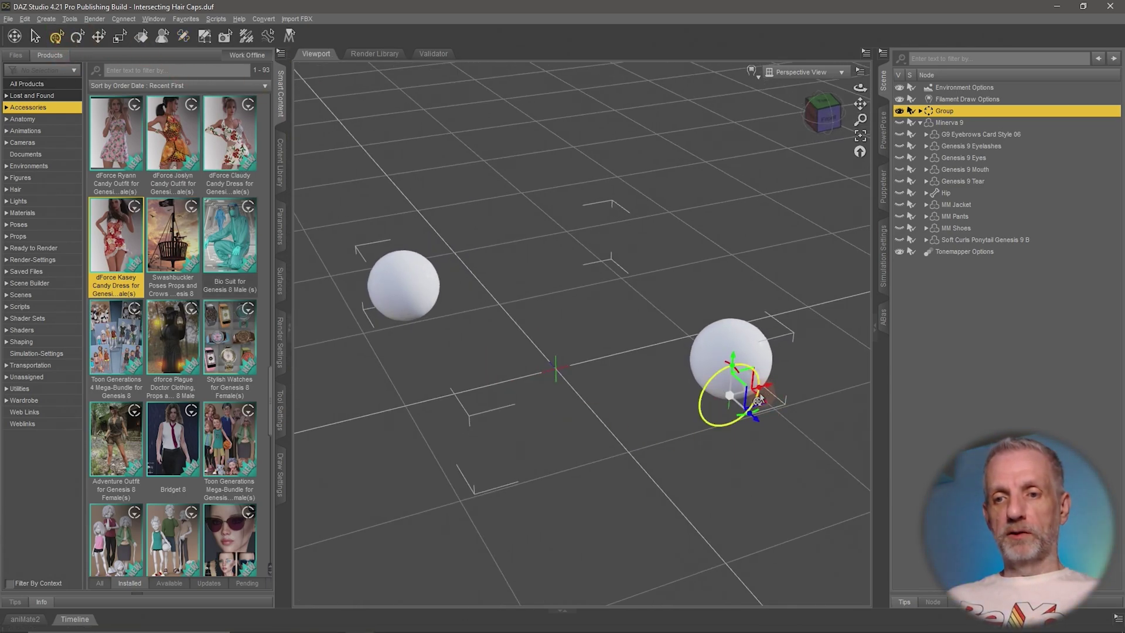
pyautogui.moveTo(758, 400); pyautogui.dragTo(754, 409)
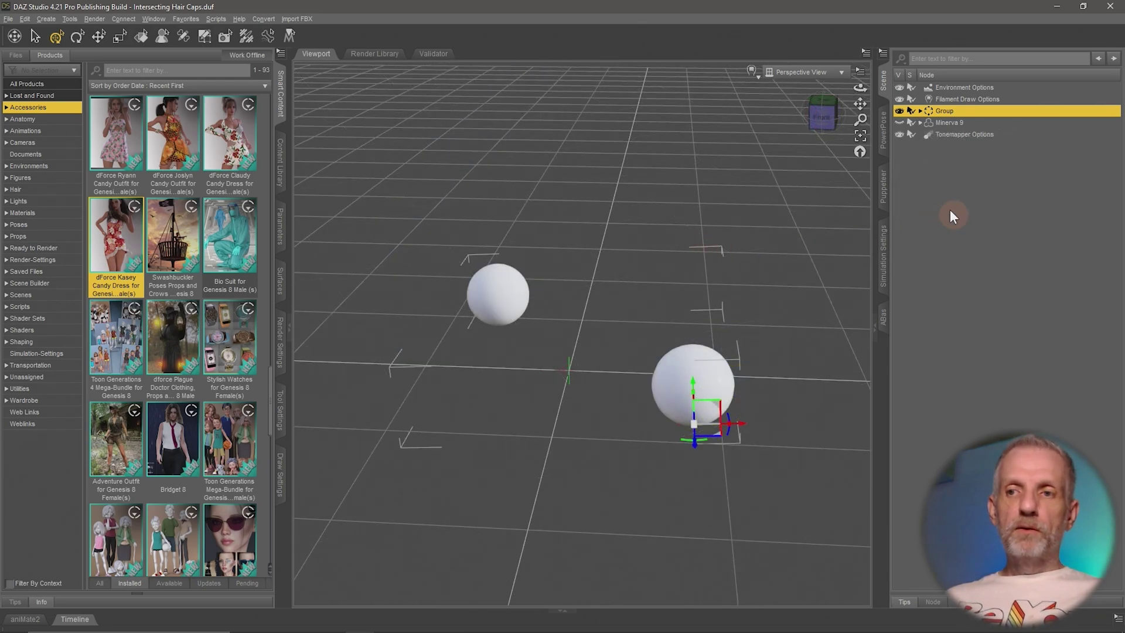
# Delete the sphere Group, then unhide and select the Minerva 9 figure.
pyautogui.press('Delete')
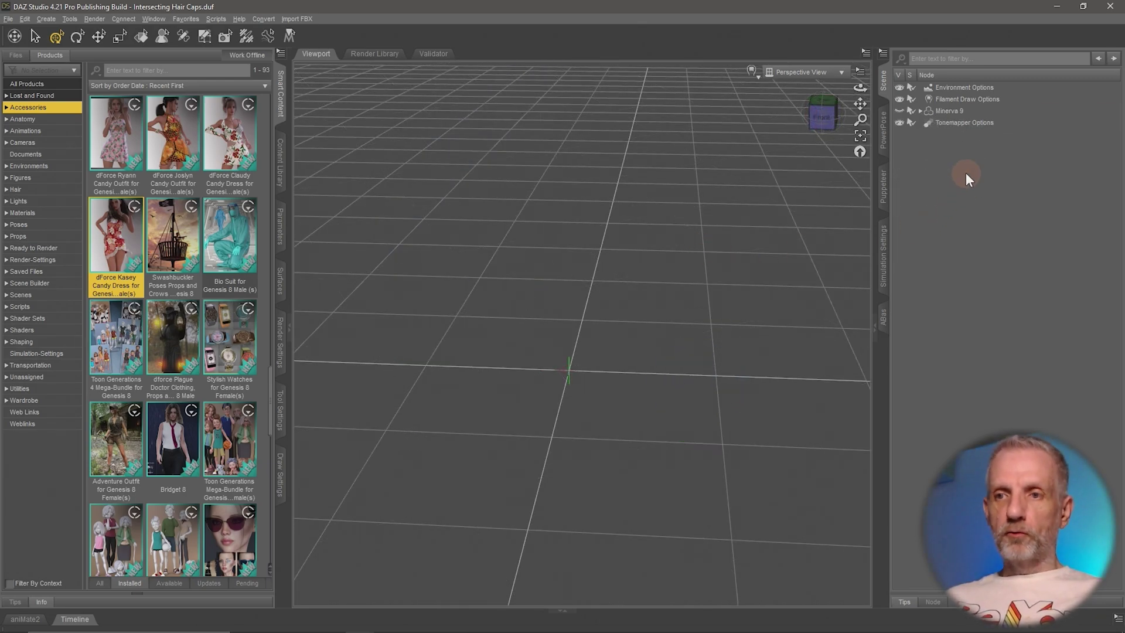
pyautogui.click(901, 111)
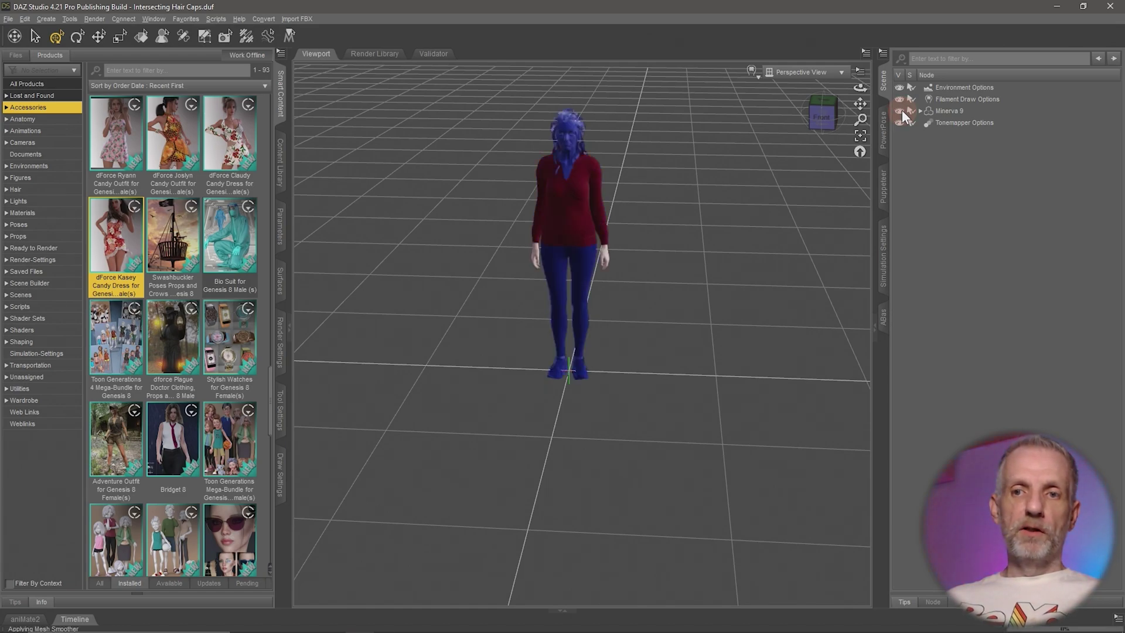
pyautogui.click(941, 109)
# Zoom and pan the camera in until Minerva's face fills the view.
pyautogui.scroll(5, 694, 170)
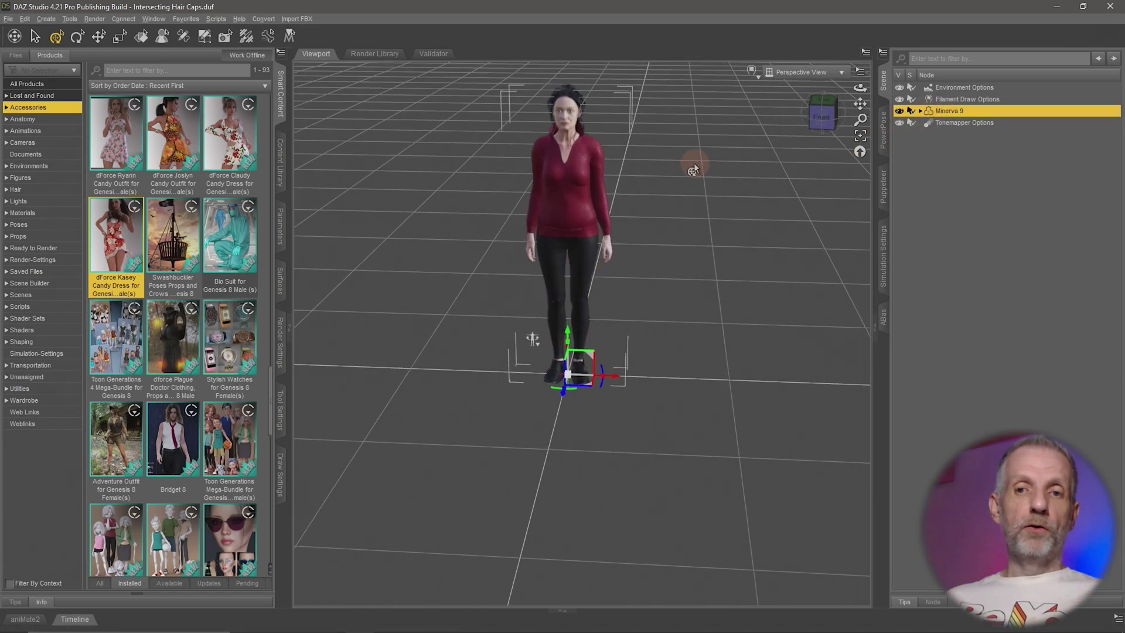
pyautogui.scroll(6, 695, 170)
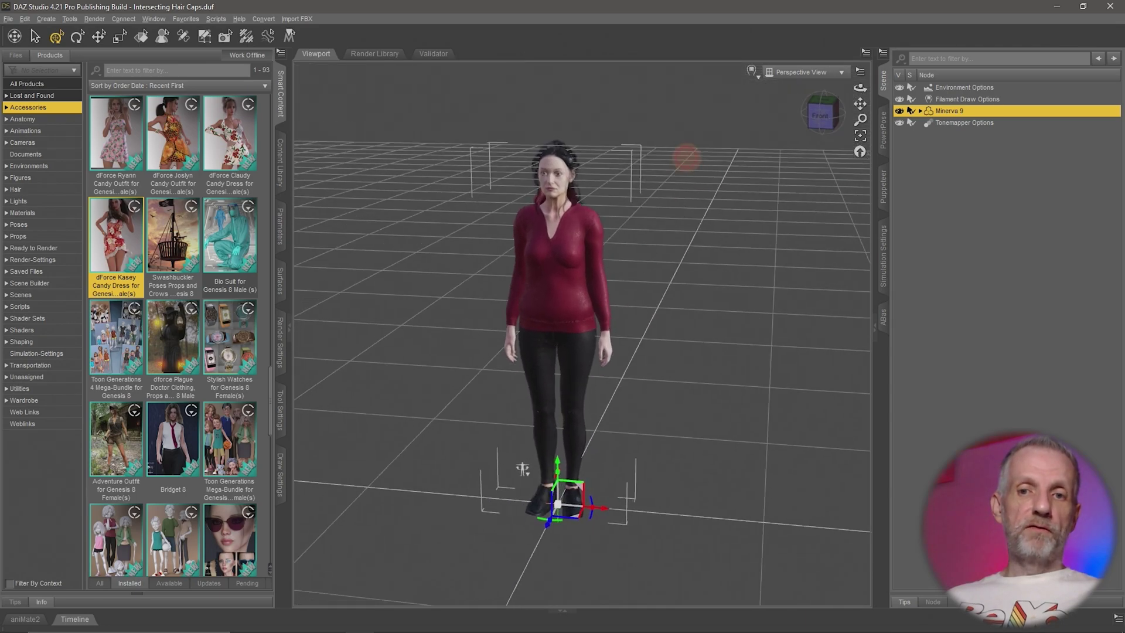
pyautogui.moveTo(697, 173); pyautogui.dragTo(713, 199, button='middle')
pyautogui.scroll(6, 699, 176)
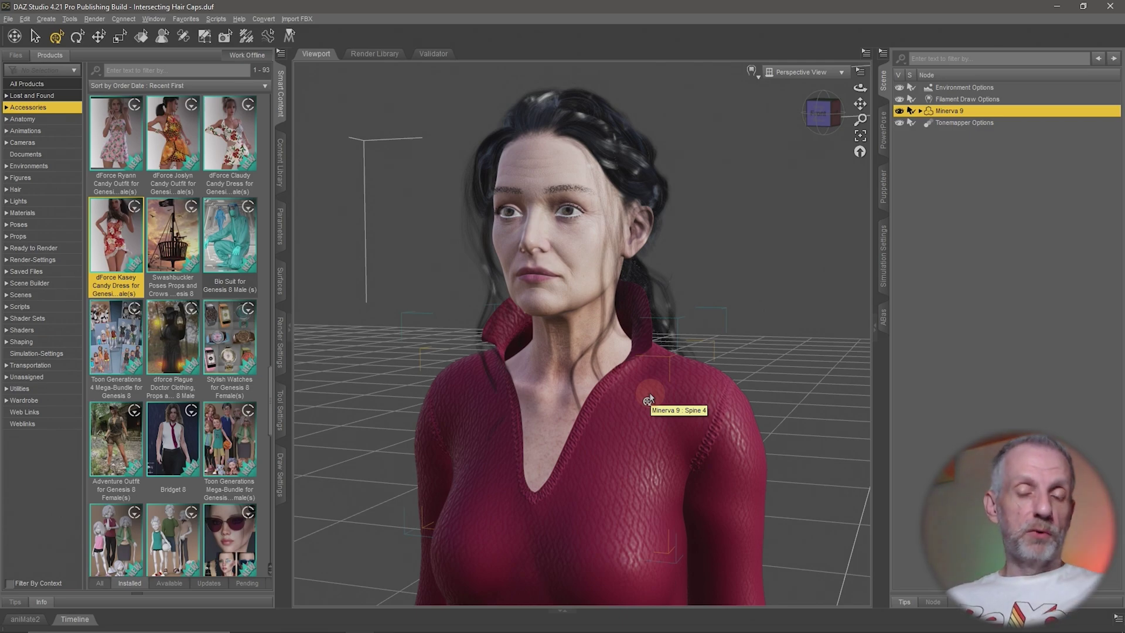
# Load the Kasey Necklace from the dForce Kasey Candy Dress product, auto-fitting it as a Genesis 8 Female item.
pyautogui.doubleClick(122, 221)
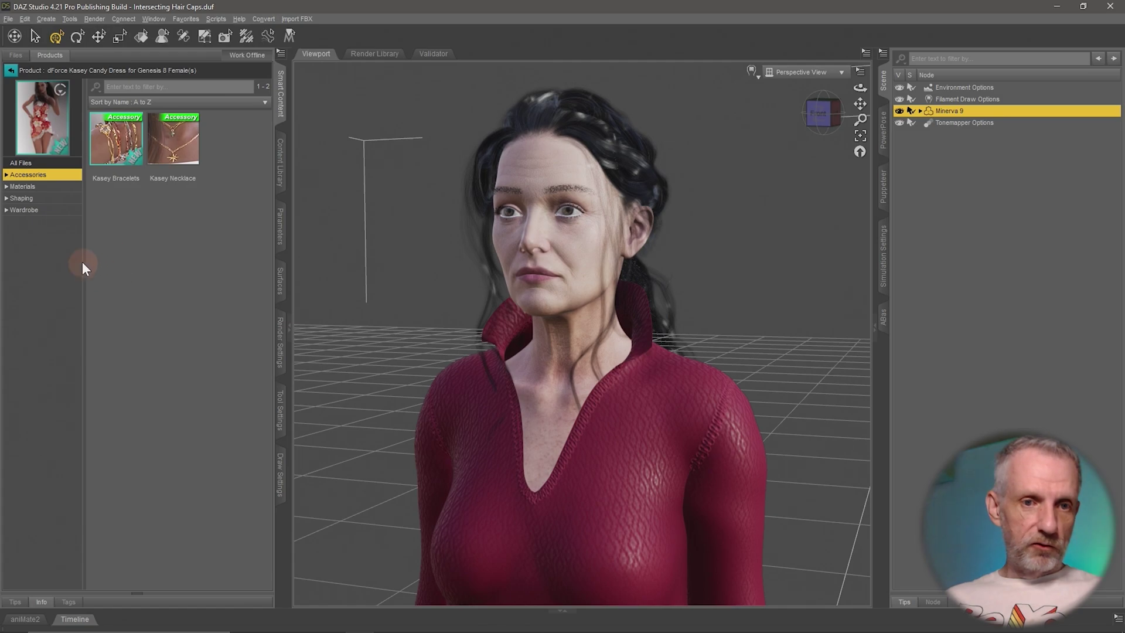
pyautogui.click(186, 155)
pyautogui.doubleClick(181, 148)
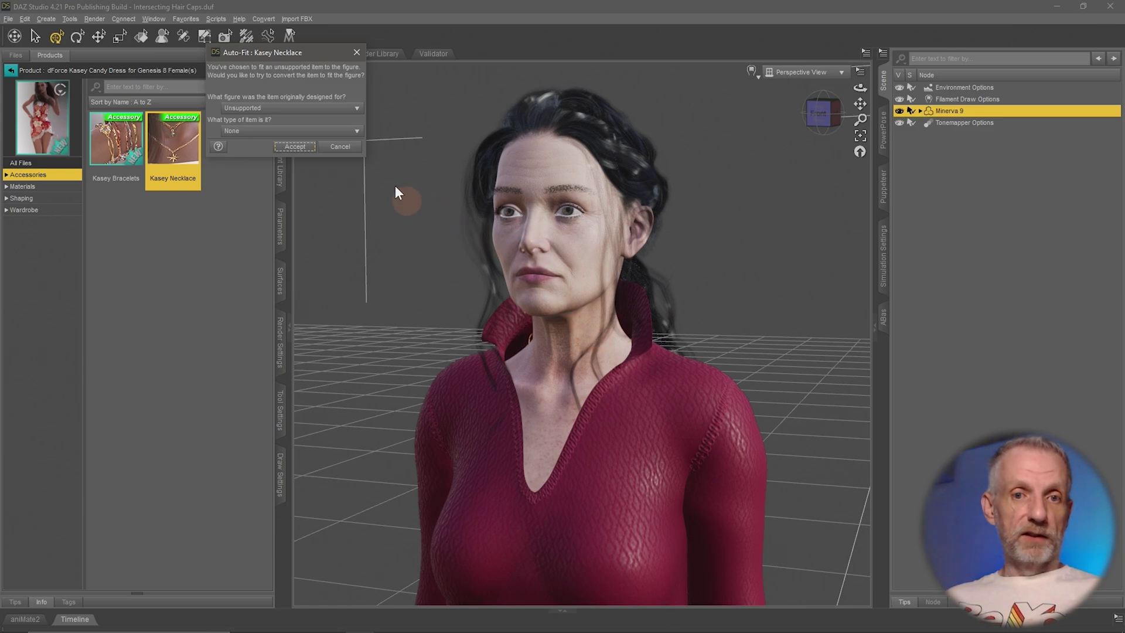
pyautogui.click(311, 109)
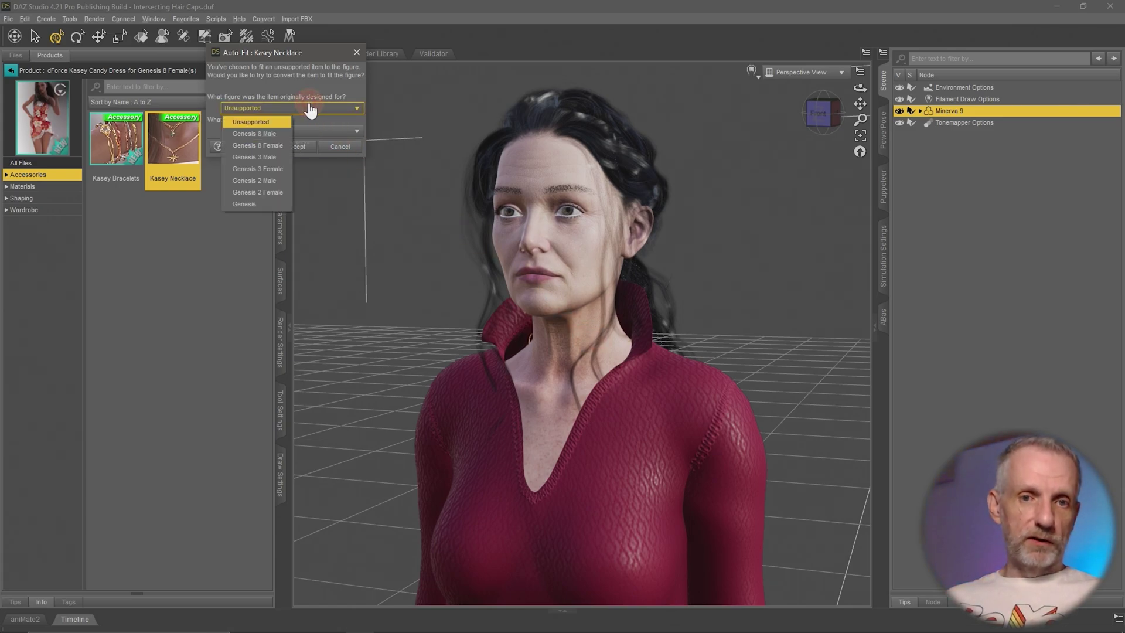
pyautogui.click(277, 145)
pyautogui.click(310, 147)
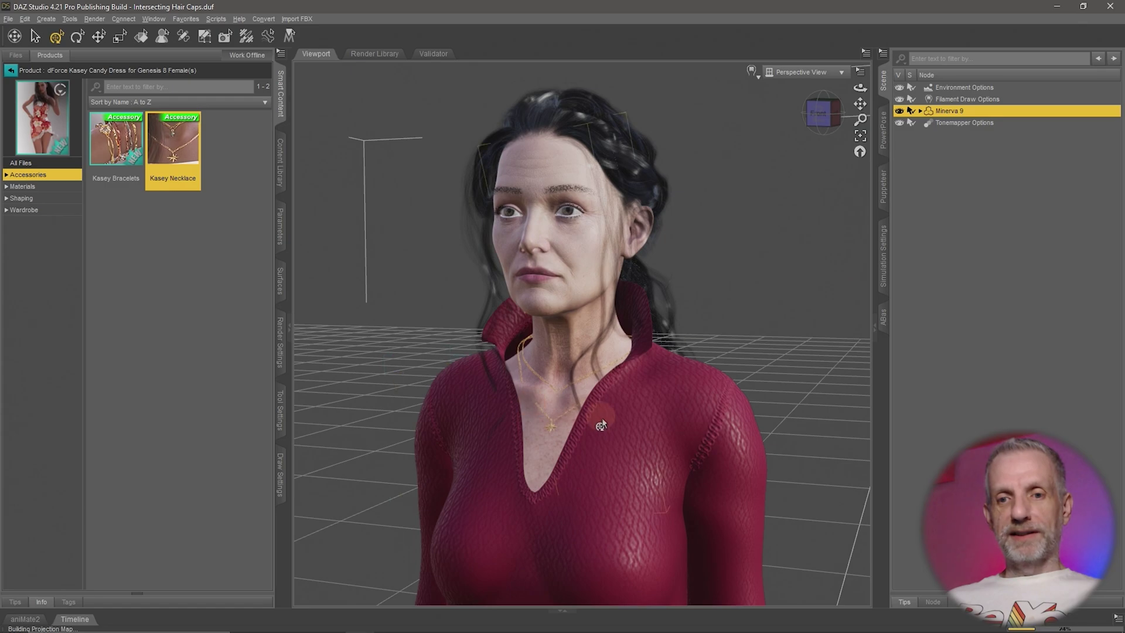
# Zoom and orbit in on the necklace at Minerva's neck, then bring up its right-click selection menu.
pyautogui.scroll(5, 570, 382)
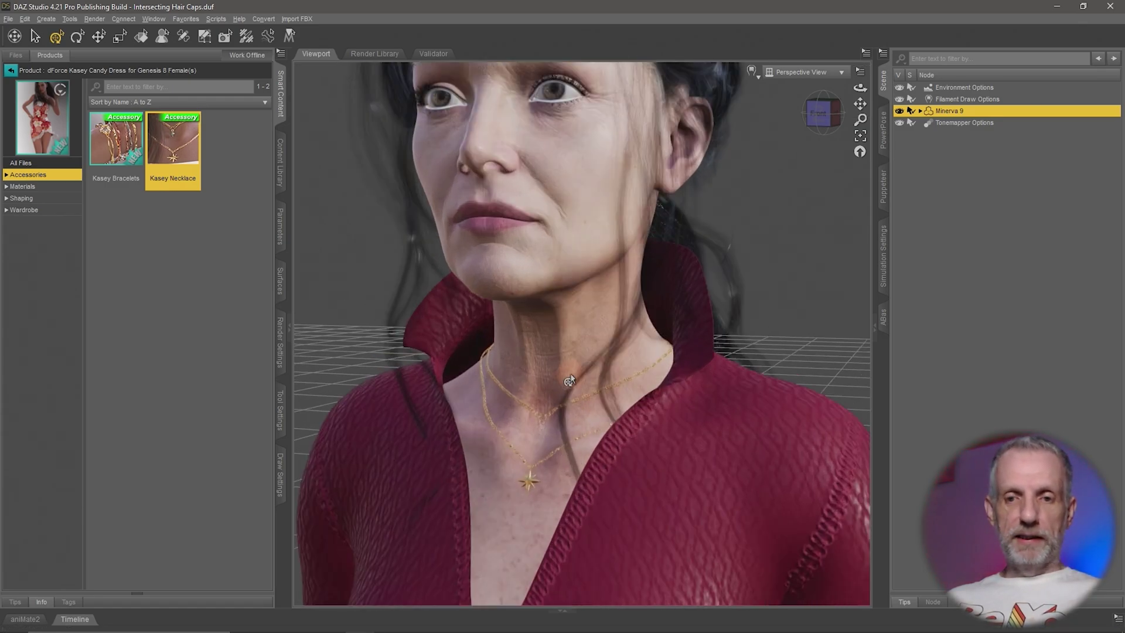
pyautogui.scroll(2, 569, 381)
pyautogui.moveTo(569, 381); pyautogui.dragTo(547, 373, button='middle')
pyautogui.keyDown('alt'); pyautogui.moveTo(596, 320); pyautogui.dragTo(589, 288); pyautogui.keyUp('alt')
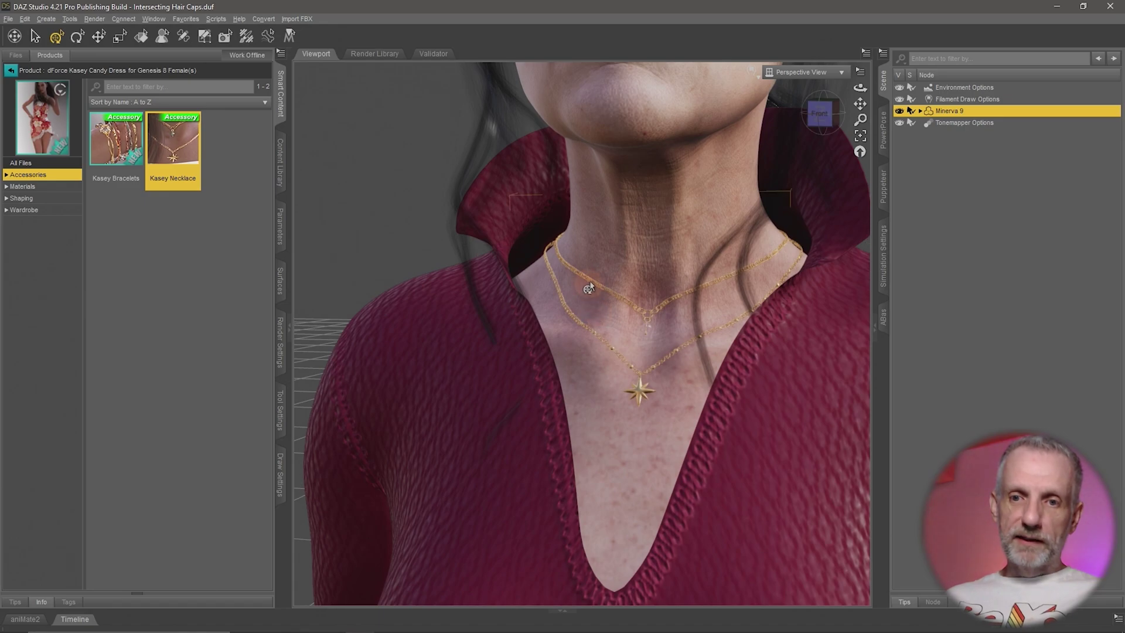
pyautogui.rightClick(589, 287)
# Select the Kasey Necklace from the right-click menu.
pyautogui.click(622, 298)
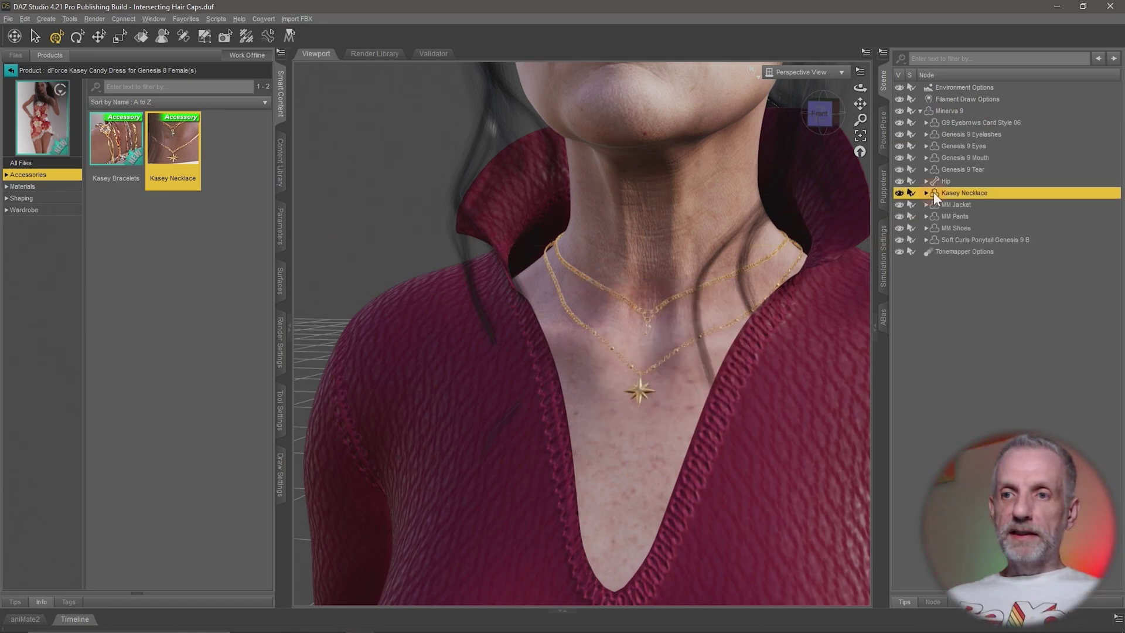
pyautogui.scroll(-10, 702, 352)
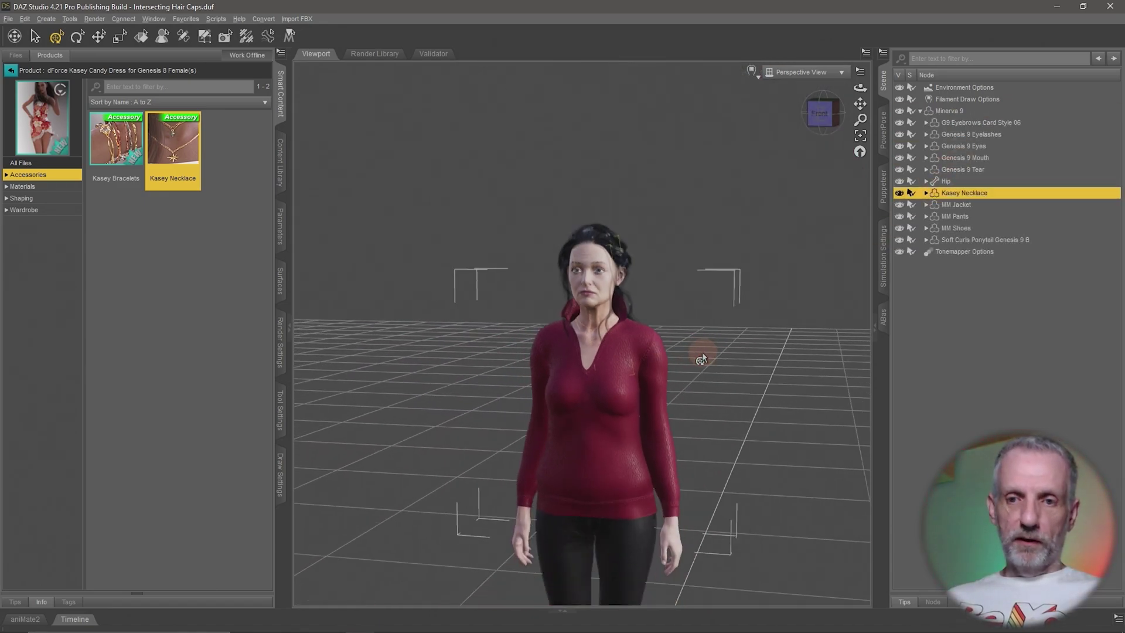
pyautogui.scroll(-6, 702, 353)
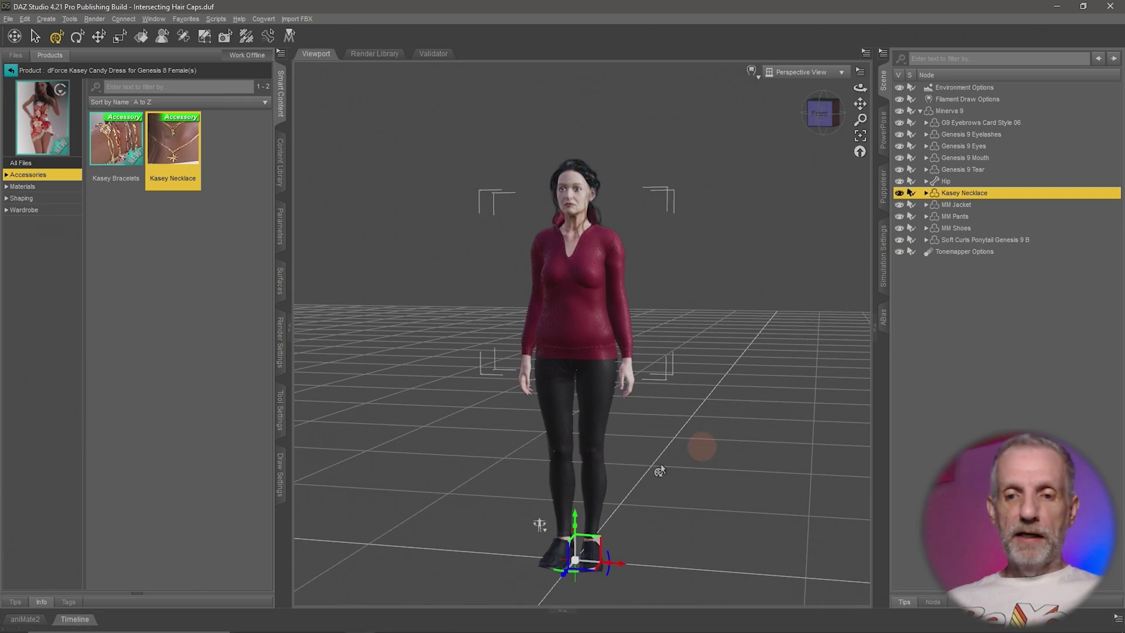
# Test-move the necklace up and down on Y, undo the move, and frame it on the neck.
pyautogui.moveTo(574, 519); pyautogui.dragTo(581, 392)
pyautogui.hotkey('ctrl', 'z')
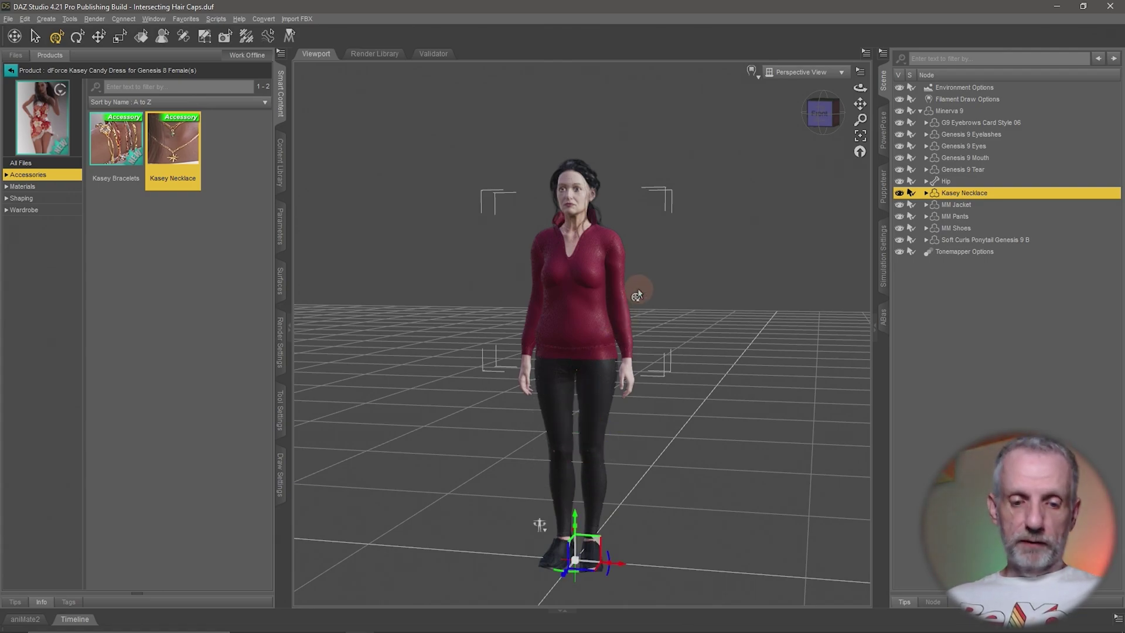
pyautogui.hotkey('ctrl', 'f')
# In Parameters > Translation, drag the necklace's Y Translate up to about 75, then return it to 0.
pyautogui.click(280, 227)
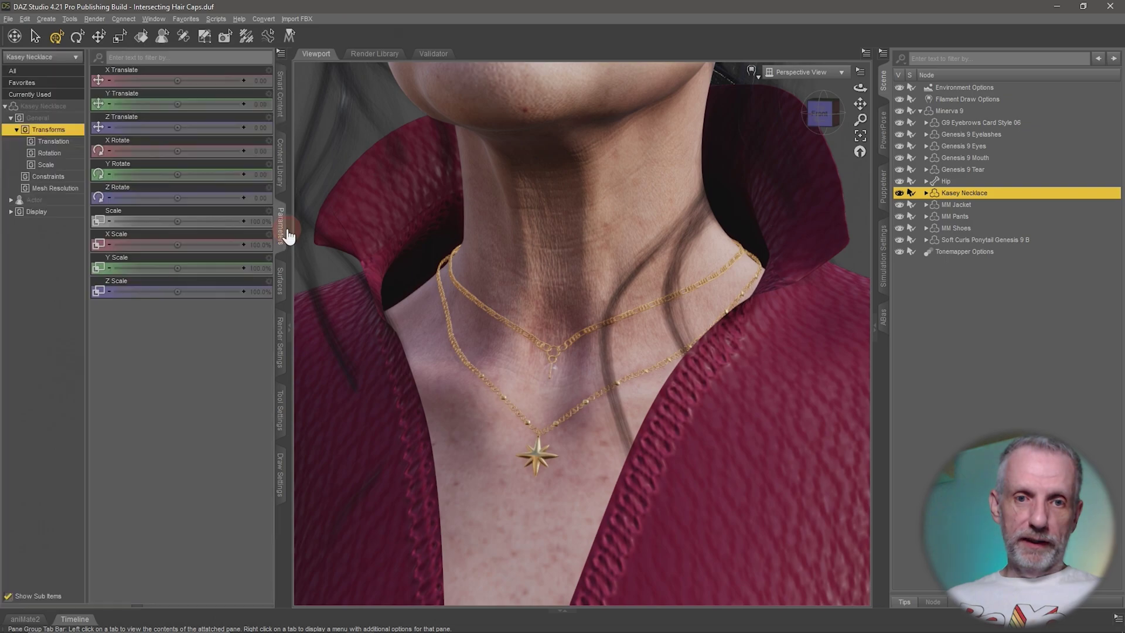
pyautogui.click(63, 142)
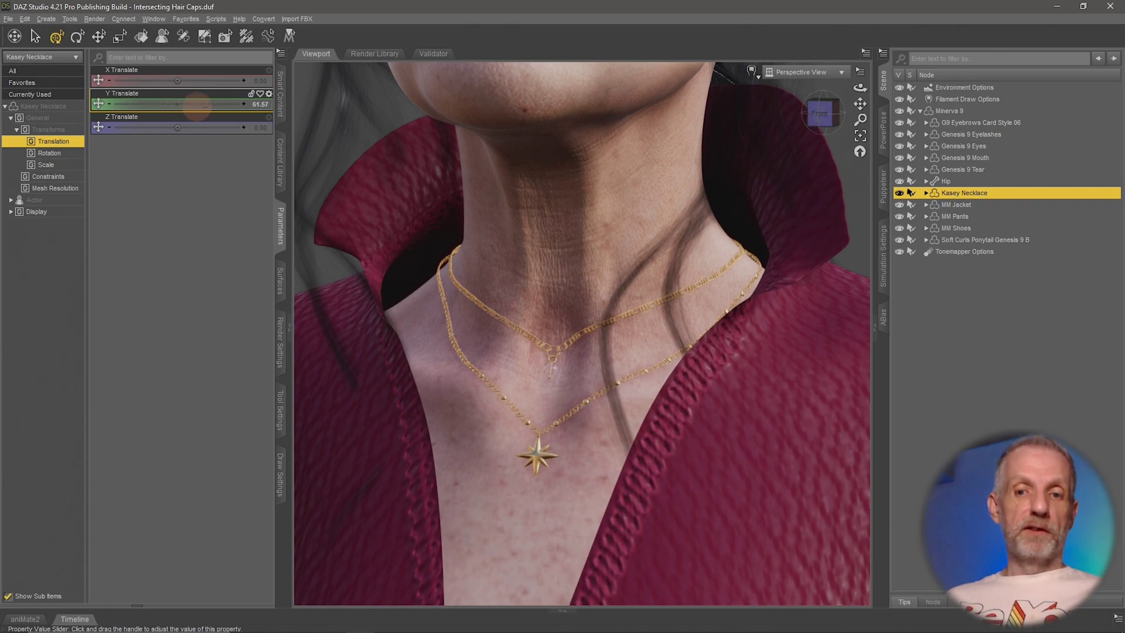
pyautogui.moveTo(197, 106)
pyautogui.mouseDown()
pyautogui.moveTo(133, 108)
pyautogui.moveTo(196, 107)
pyautogui.mouseUp()
pyautogui.moveTo(107, 105); pyautogui.dragTo(233, 109)
pyautogui.scroll(-15, 646, 346)
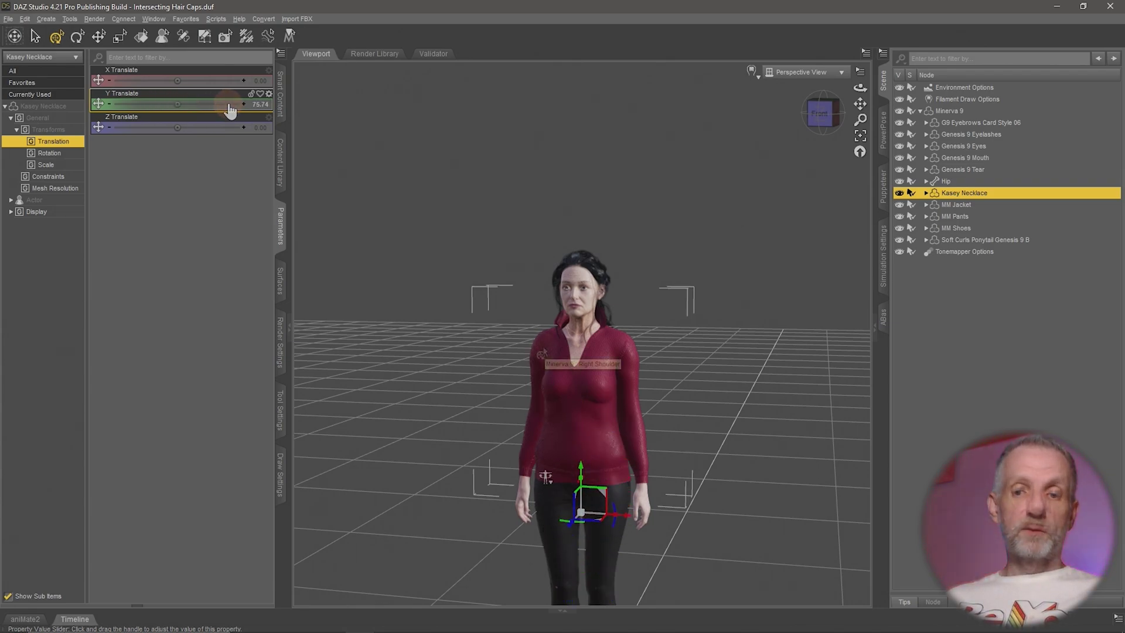
pyautogui.scroll(10, 542, 352)
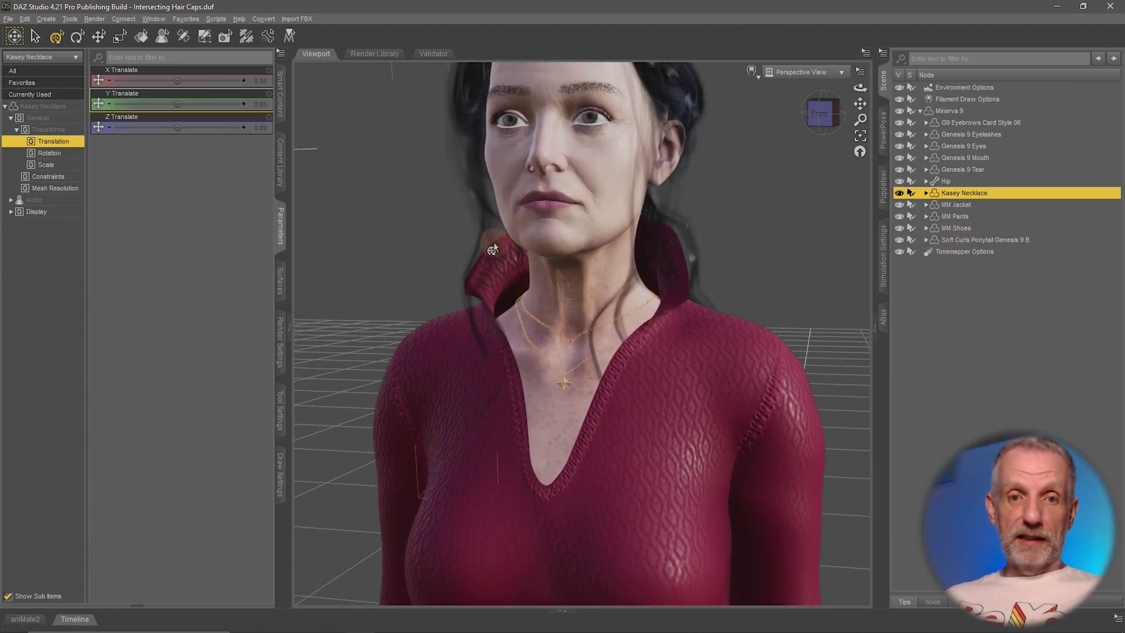
# Set the necklace's Constraints Fit to Mode to Auto Follow Transforms.
pyautogui.click(69, 179)
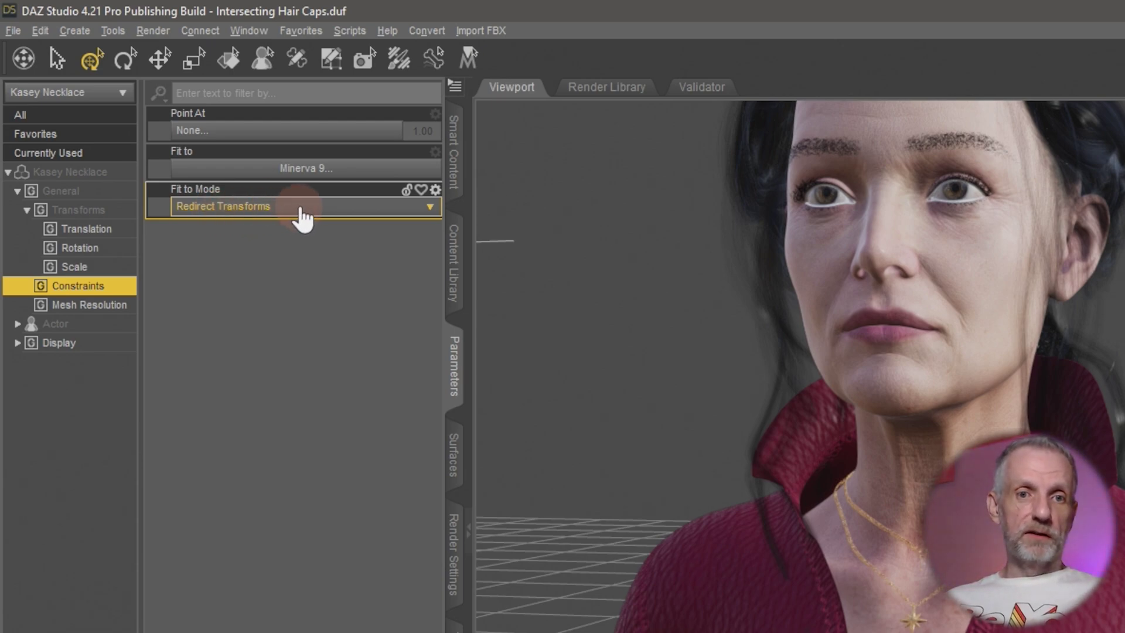
pyautogui.click(302, 217)
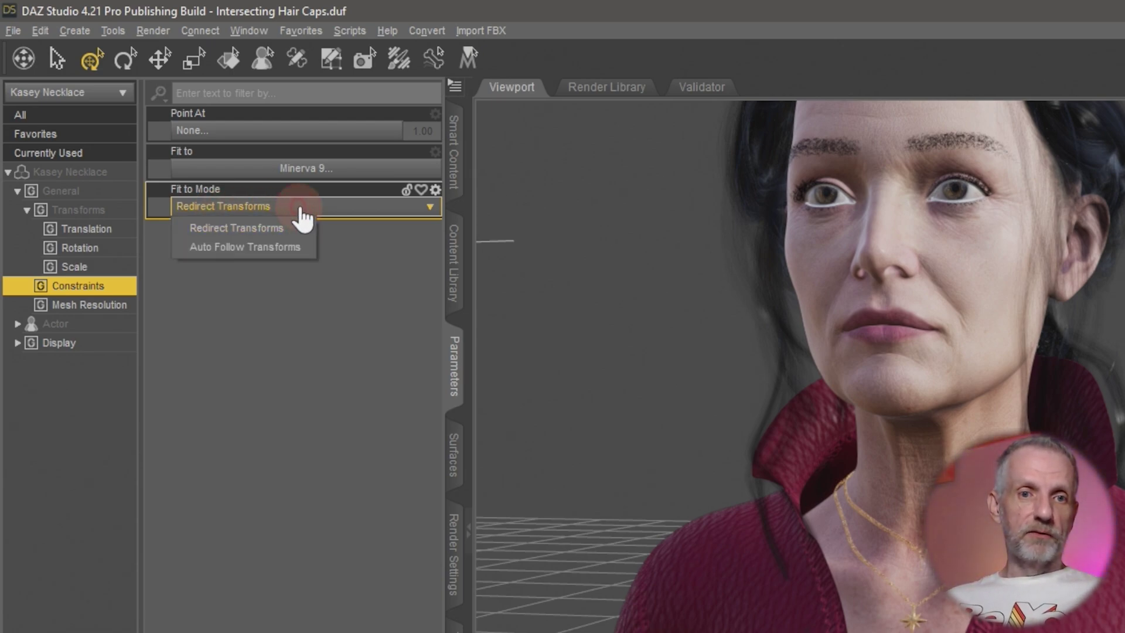
pyautogui.click(297, 246)
# Test raising the necklace's Y Translate twice, undoing each time back to 0.
pyautogui.click(108, 230)
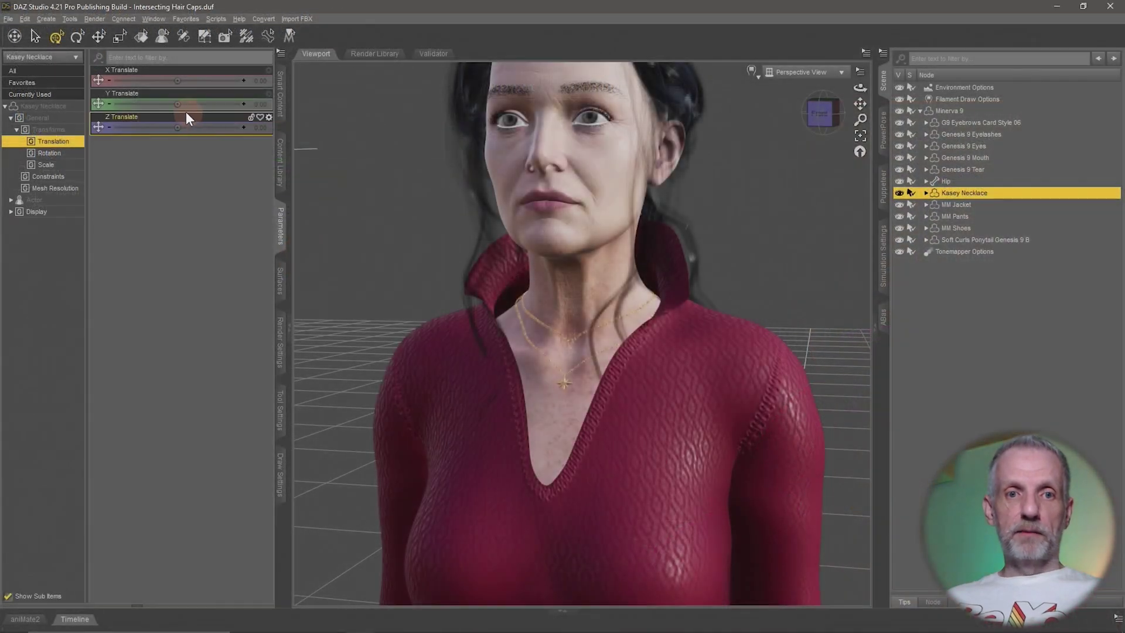
pyautogui.moveTo(176, 104)
pyautogui.mouseDown()
pyautogui.moveTo(186, 104)
pyautogui.moveTo(163, 104)
pyautogui.moveTo(176, 106)
pyautogui.mouseUp()
pyautogui.hotkey('ctrl', 'z')
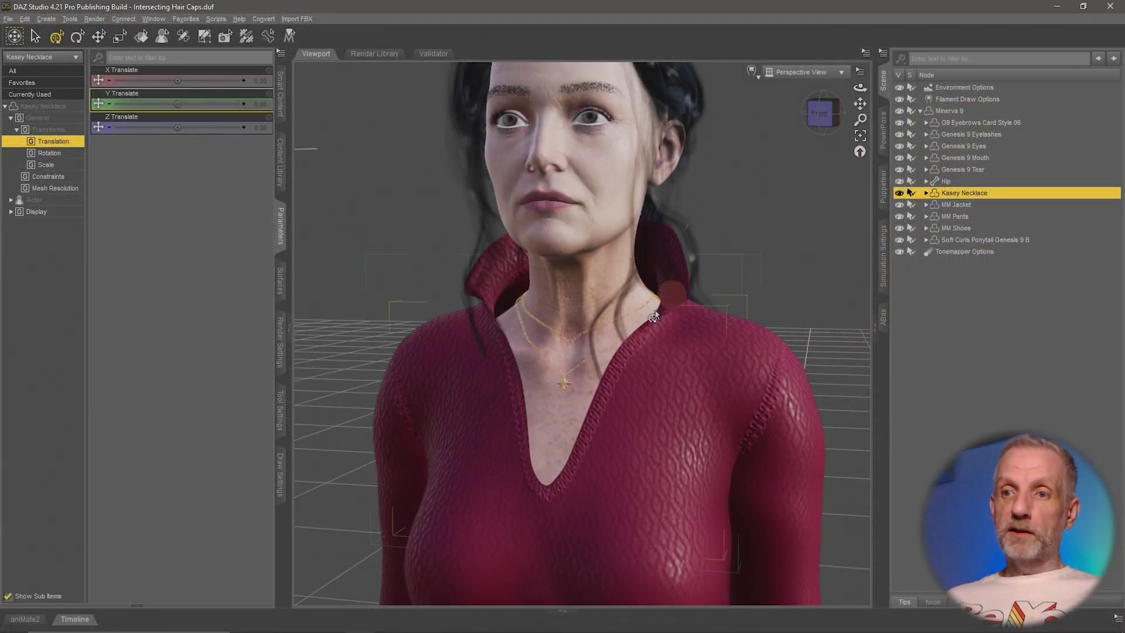
pyautogui.scroll(-5, 679, 360)
pyautogui.scroll(-8, 677, 365)
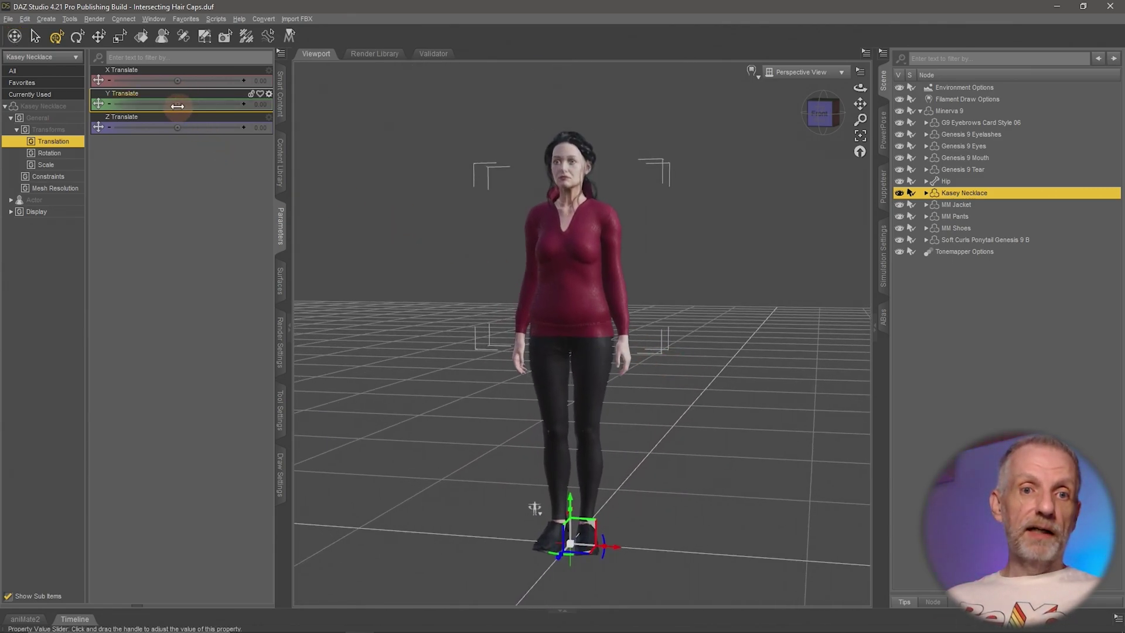
pyautogui.moveTo(178, 103); pyautogui.dragTo(177, 109)
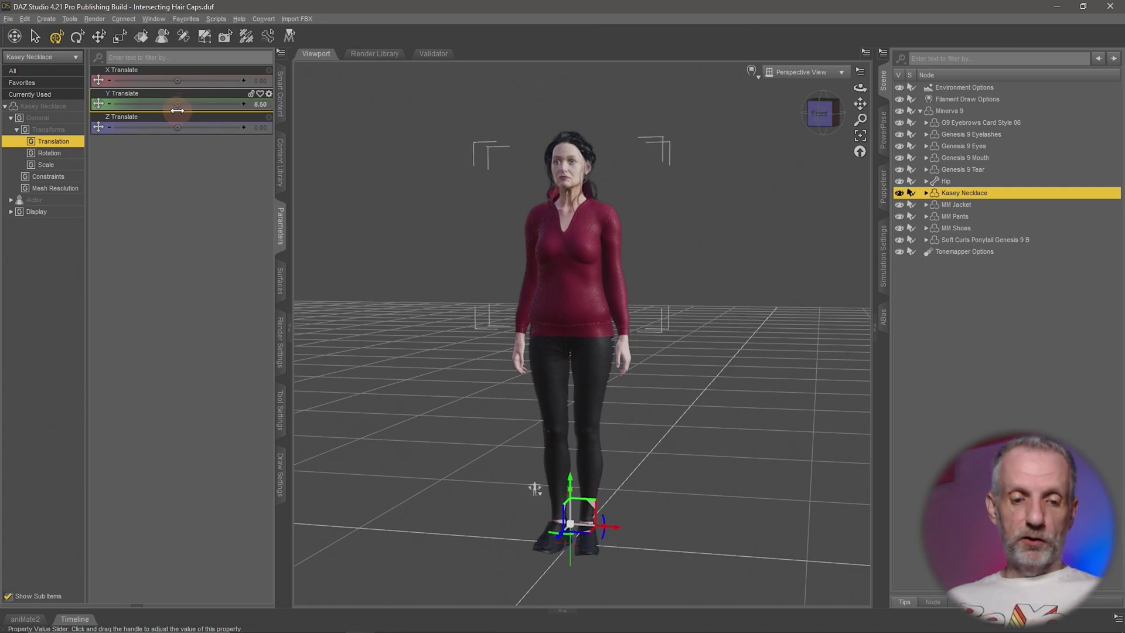
pyautogui.hotkey('ctrl', 'z')
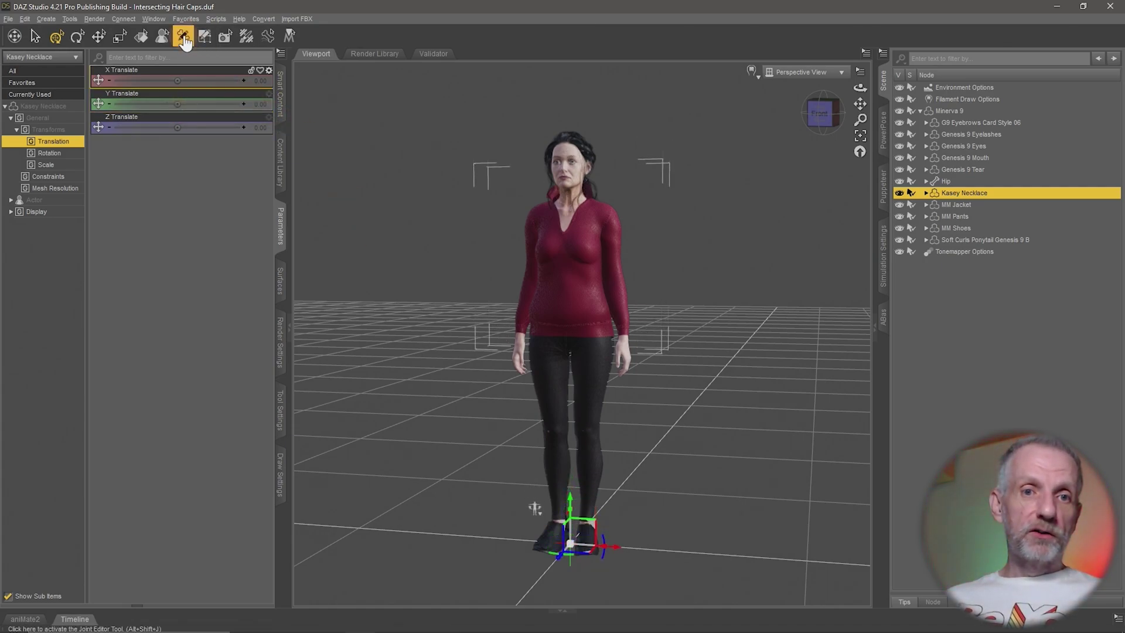
# With the Joint Editor, lift the necklace's pivot up from the feet and frame the necklace.
pyautogui.click(183, 37)
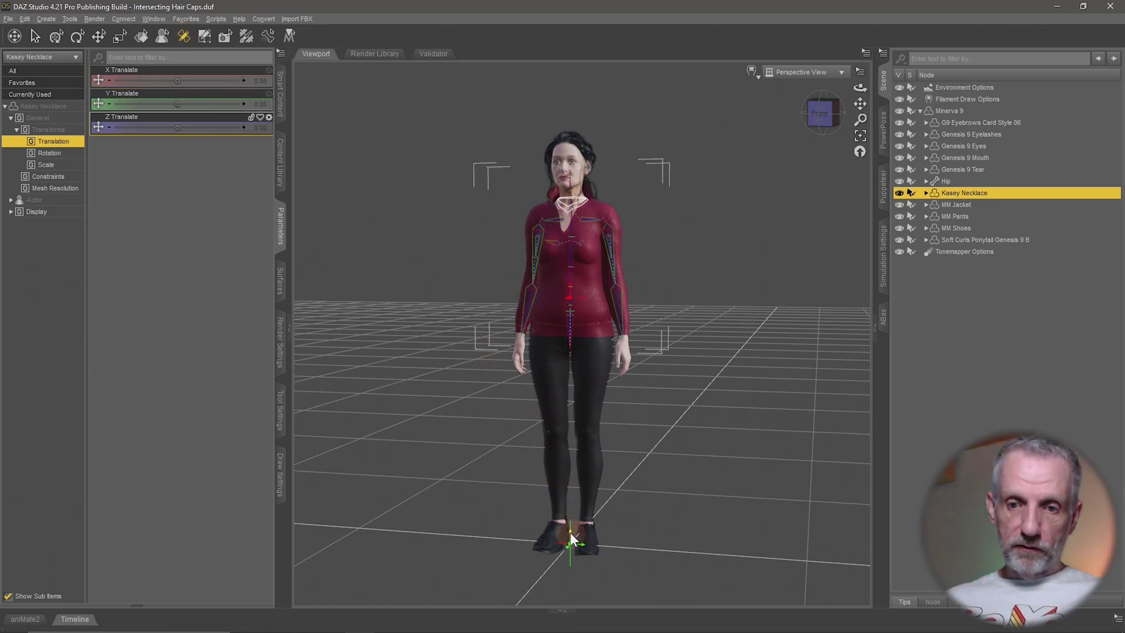
pyautogui.moveTo(571, 538); pyautogui.dragTo(546, 432)
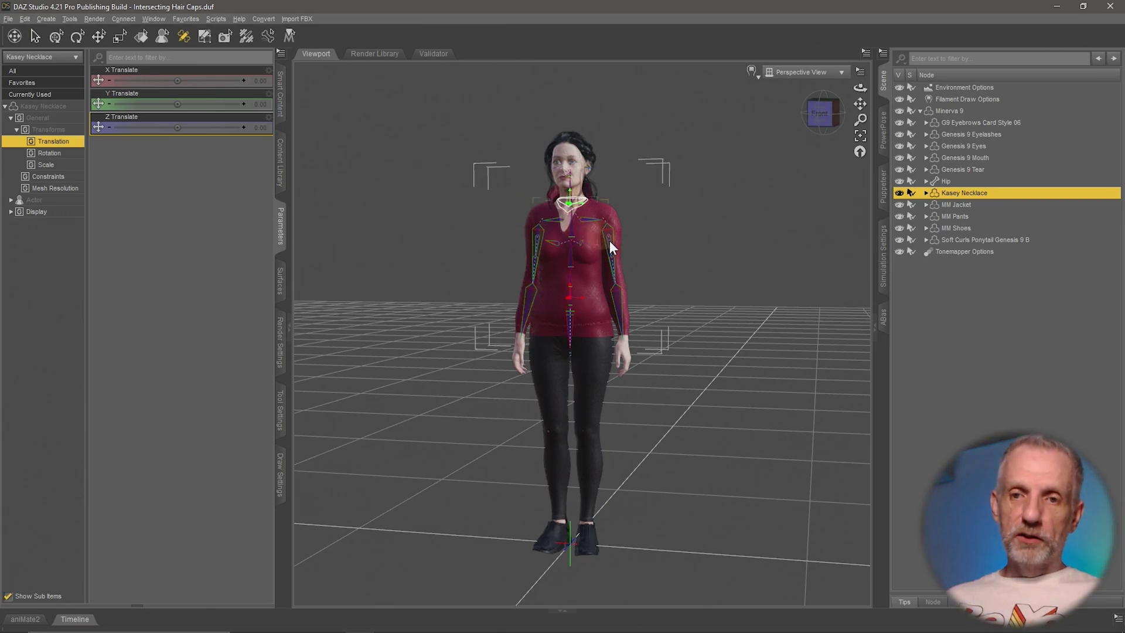
pyautogui.press('f')
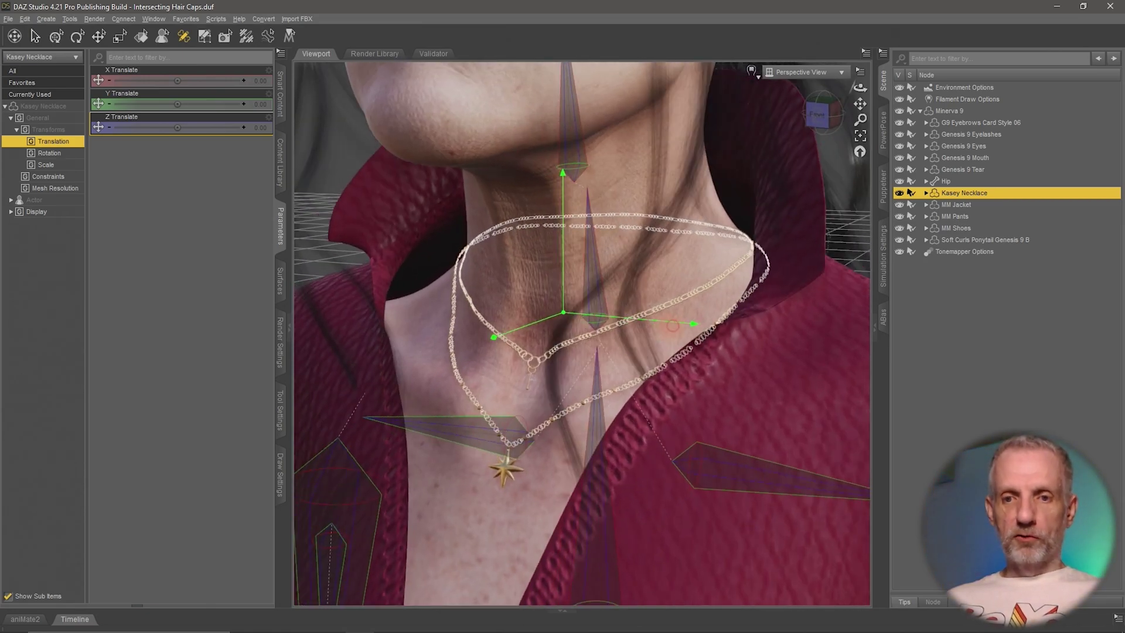
pyautogui.moveTo(673, 325); pyautogui.dragTo(680, 313, button='middle')
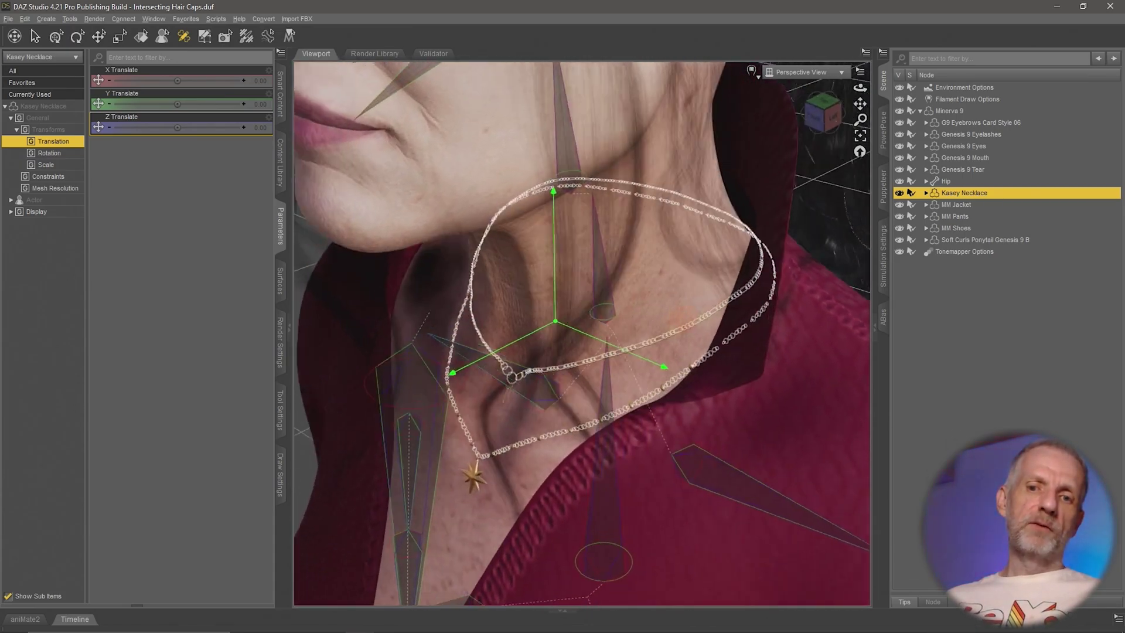
pyautogui.keyDown('alt'); pyautogui.moveTo(677, 327); pyautogui.dragTo(676, 328); pyautogui.keyUp('alt')
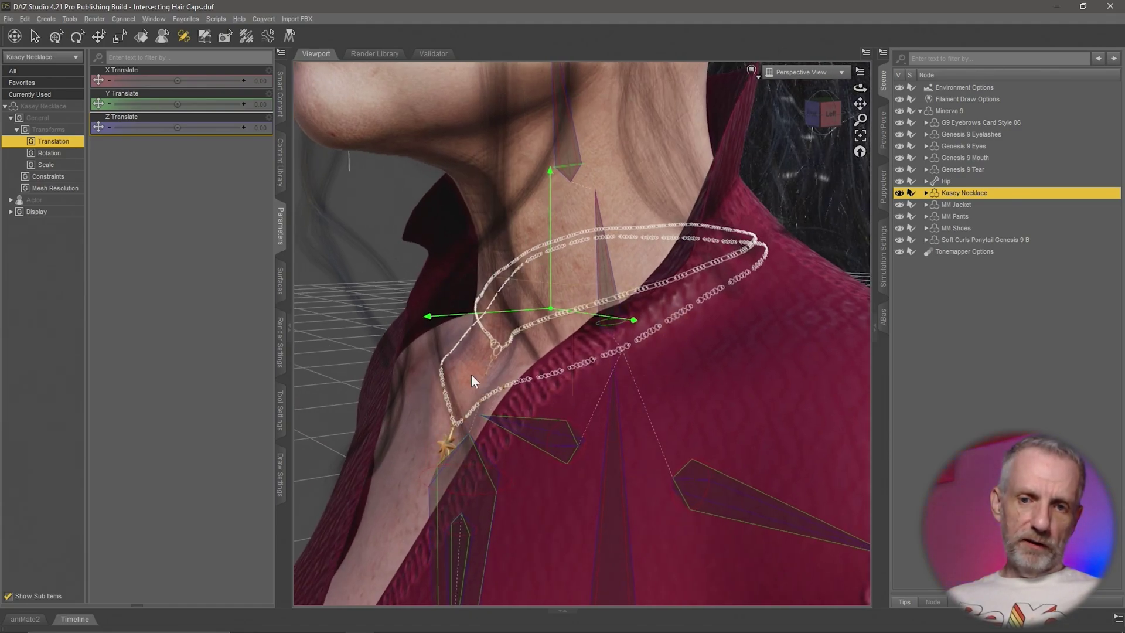
# Drag the necklace's pivot down and left onto the star pendant.
pyautogui.moveTo(551, 174); pyautogui.dragTo(553, 296)
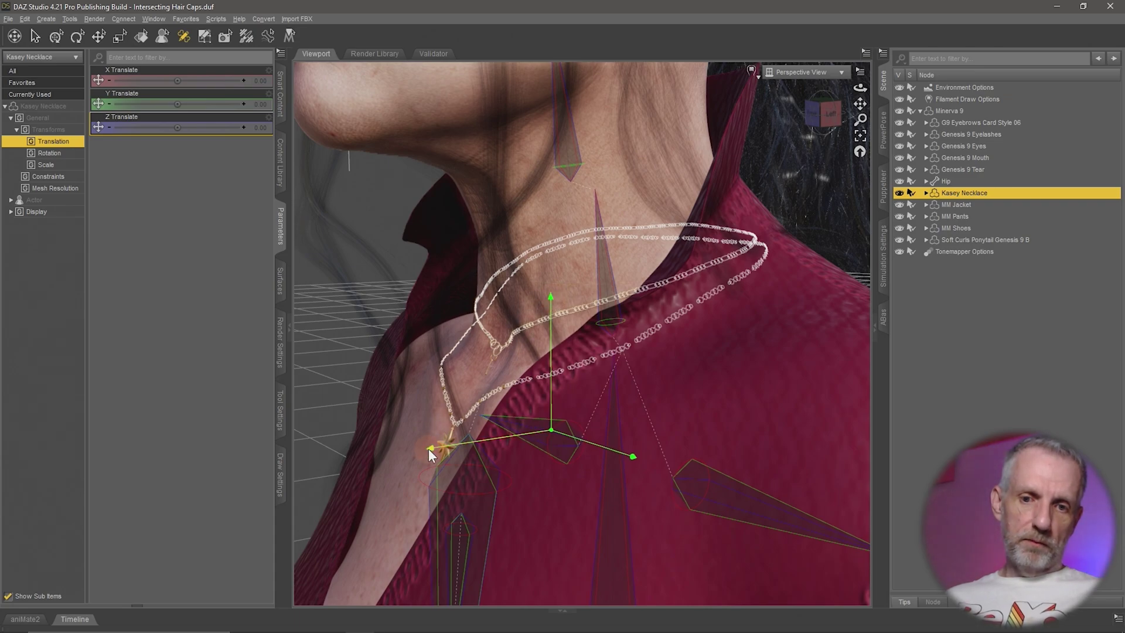
pyautogui.moveTo(428, 449); pyautogui.dragTo(308, 471)
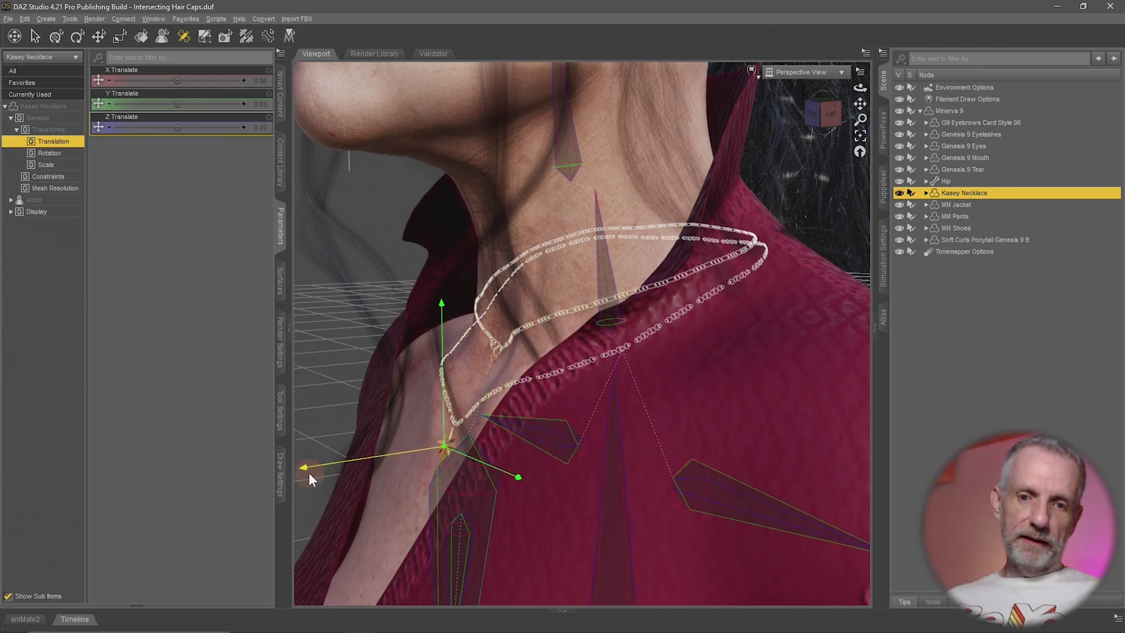
pyautogui.moveTo(376, 451); pyautogui.dragTo(376, 454, button='middle')
pyautogui.moveTo(375, 453)
pyautogui.keyDown('alt'); pyautogui.mouseDown()
pyautogui.moveTo(356, 457)
pyautogui.moveTo(380, 462)
pyautogui.mouseUp(); pyautogui.keyUp('alt')
pyautogui.scroll(-5, 381, 461)
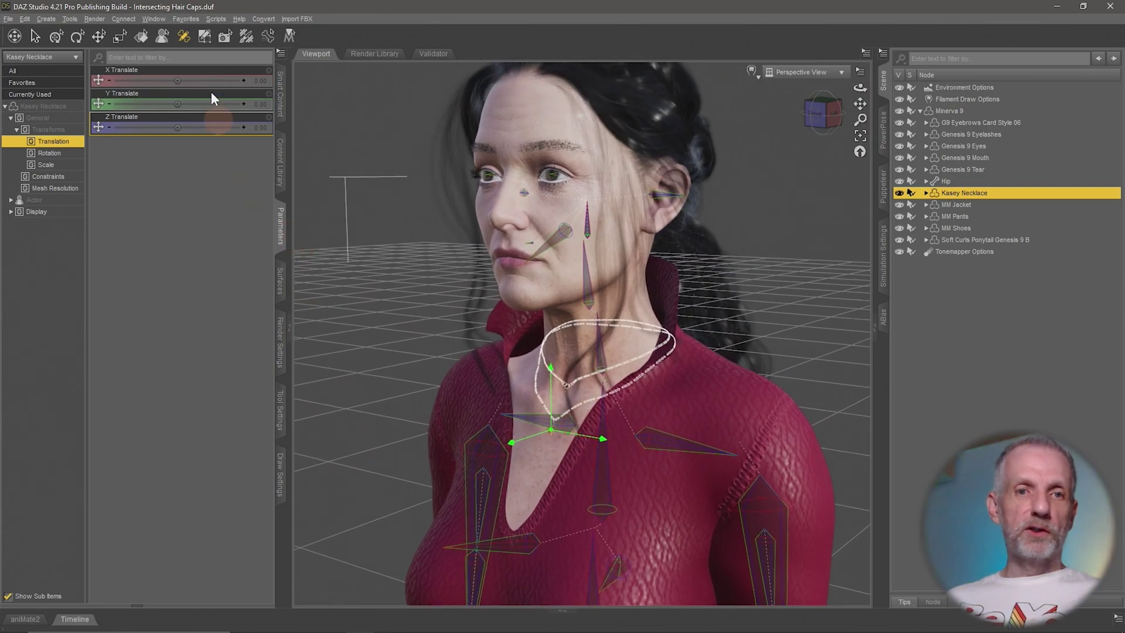
# With the Universal Tool, rotate the necklace about 1° on the yellow ring around its pendant pivot.
pyautogui.click(56, 37)
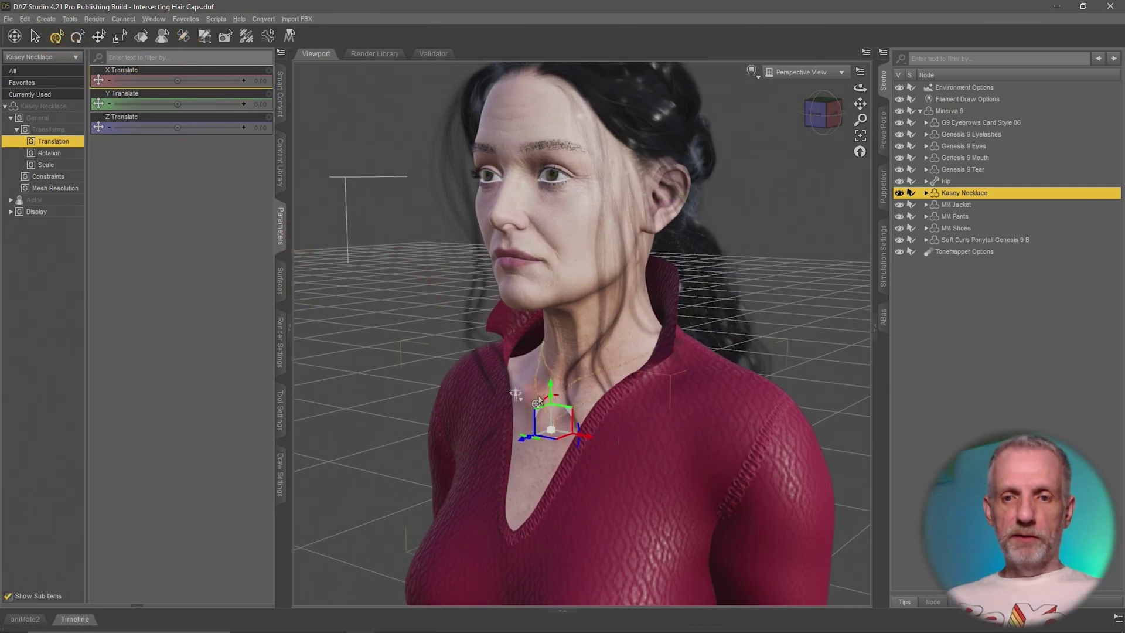
pyautogui.keyDown('alt'); pyautogui.moveTo(527, 393); pyautogui.dragTo(497, 391); pyautogui.keyUp('alt')
pyautogui.keyDown('alt'); pyautogui.moveTo(505, 449); pyautogui.dragTo(585, 454); pyautogui.keyUp('alt')
pyautogui.scroll(4, 586, 454)
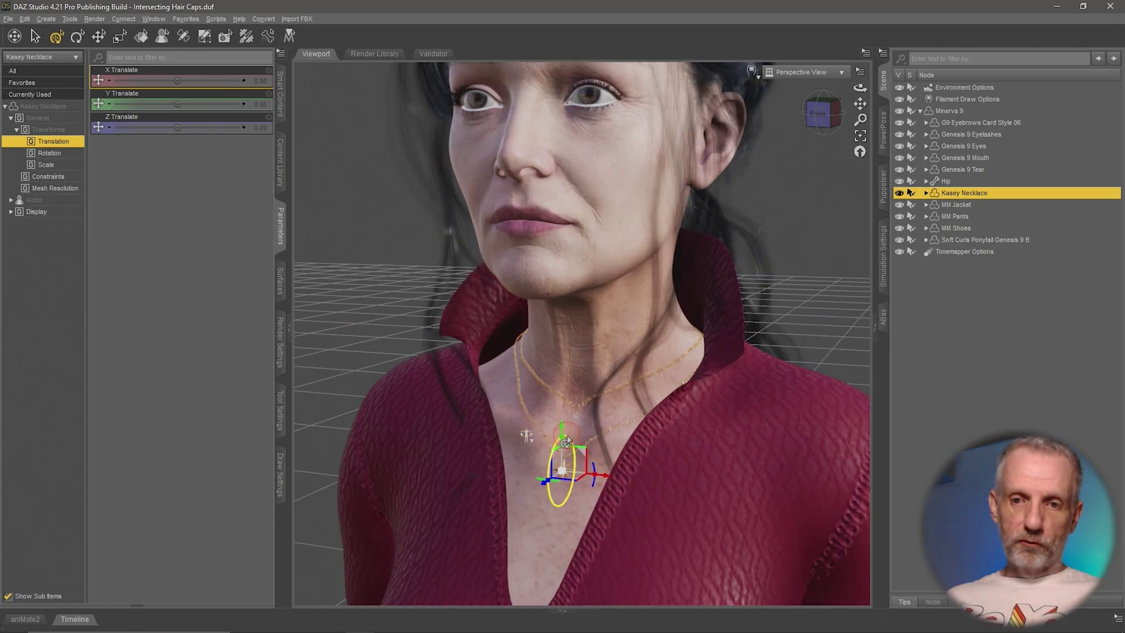
pyautogui.moveTo(568, 441)
pyautogui.mouseDown()
pyautogui.moveTo(561, 399)
pyautogui.moveTo(561, 434)
pyautogui.mouseUp()
pyautogui.moveTo(531, 431)
pyautogui.mouseDown(button='middle')
pyautogui.moveTo(553, 432)
pyautogui.moveTo(485, 447)
pyautogui.moveTo(539, 437)
pyautogui.mouseUp(button='middle')
pyautogui.scroll(-5, 537, 437)
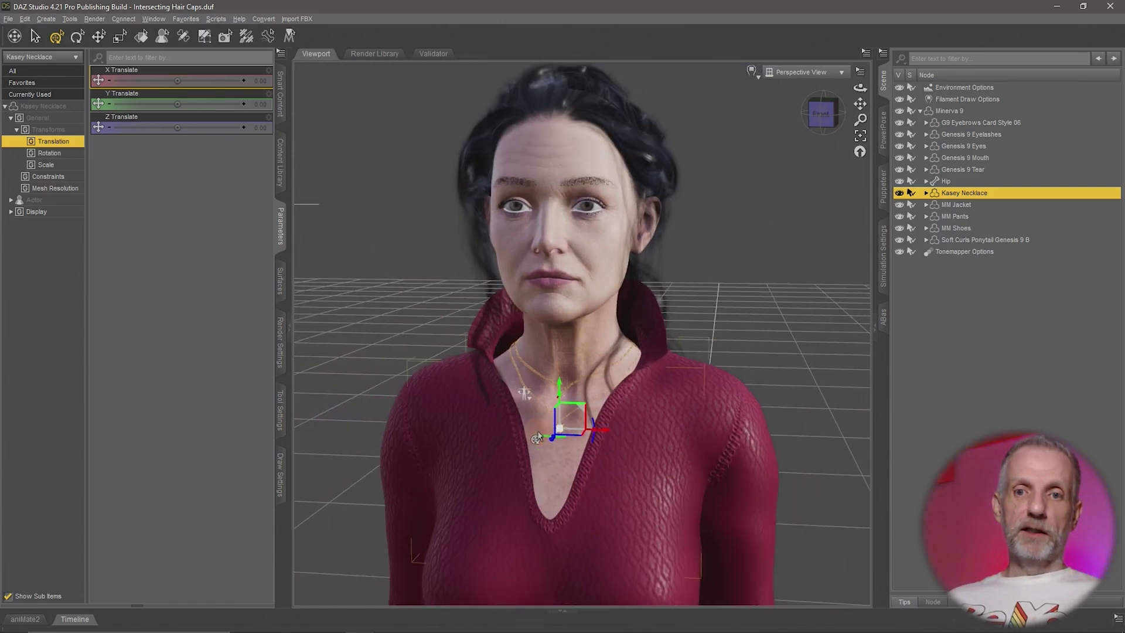
pyautogui.keyDown('alt'); pyautogui.moveTo(537, 437); pyautogui.dragTo(536, 447); pyautogui.keyUp('alt')
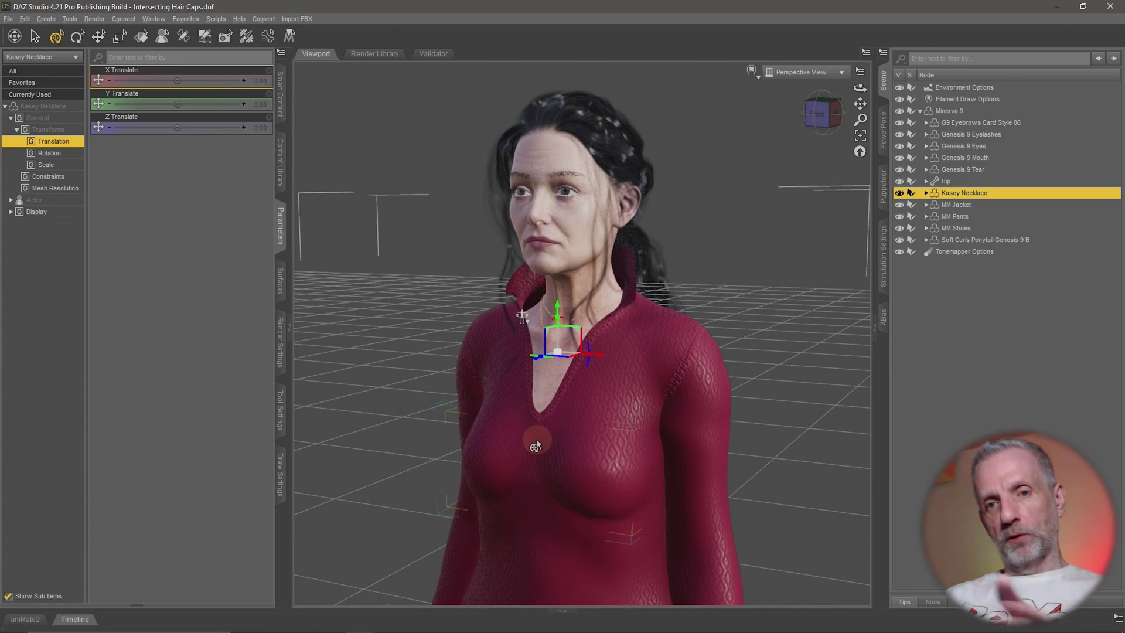